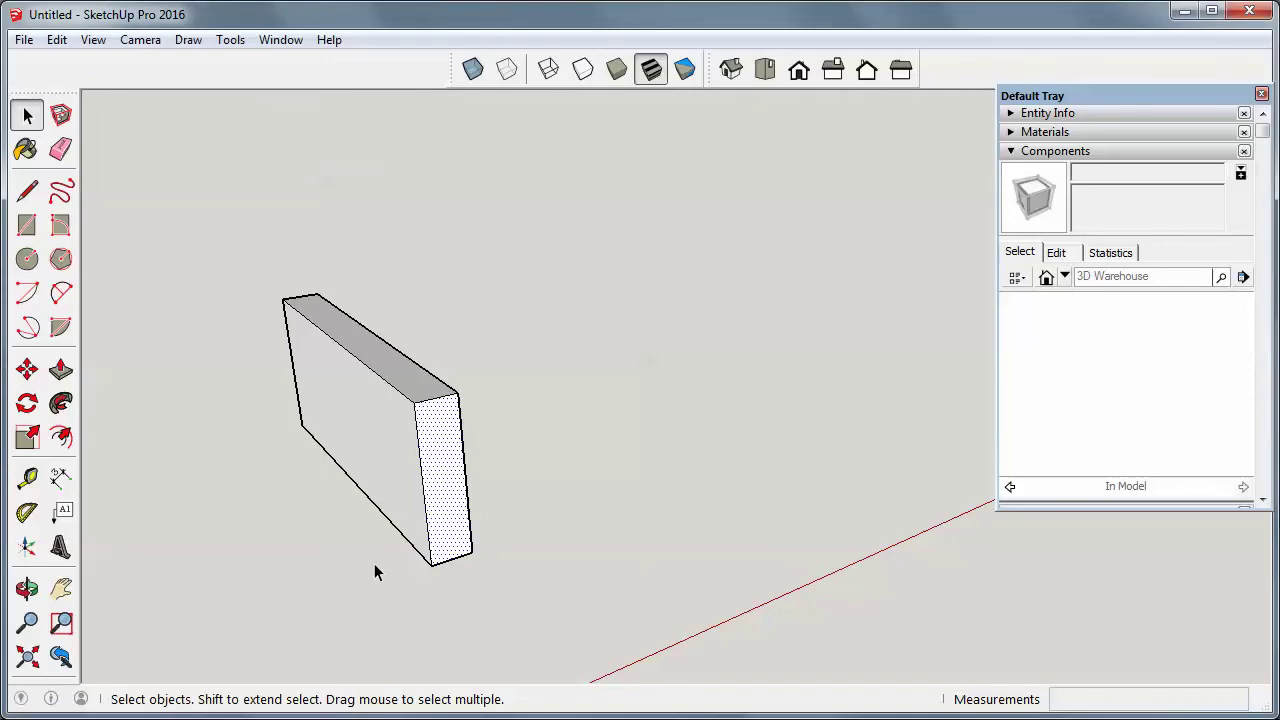
Select the whole board, trying individual faces before a window selection.
left_click(367, 449)
left_click(382, 367)
left_click(432, 452)
left_click(413, 430)
left_click(418, 430)
left_click(437, 414)
left_click_drag(225, 247, 532, 616)
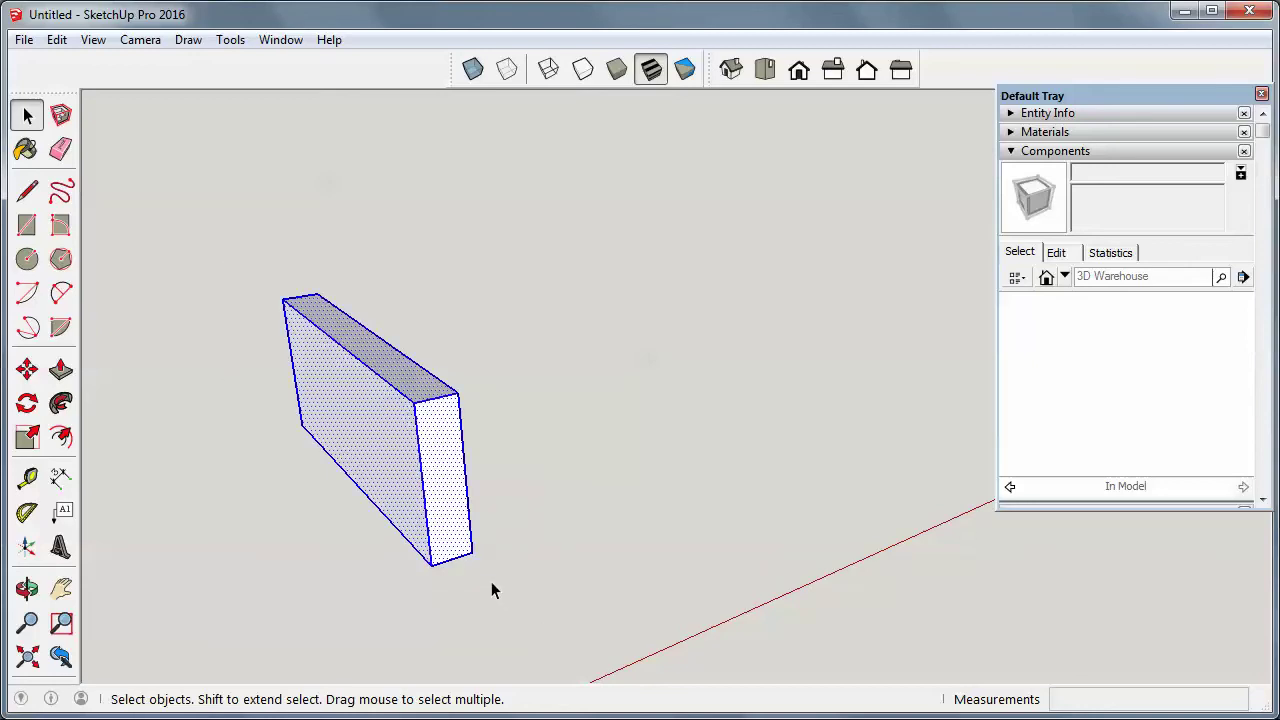
Copy the board up and to the right with Move and Ctrl.
key("m")
key("ctrl")
left_click(473, 549)
left_click(724, 467)
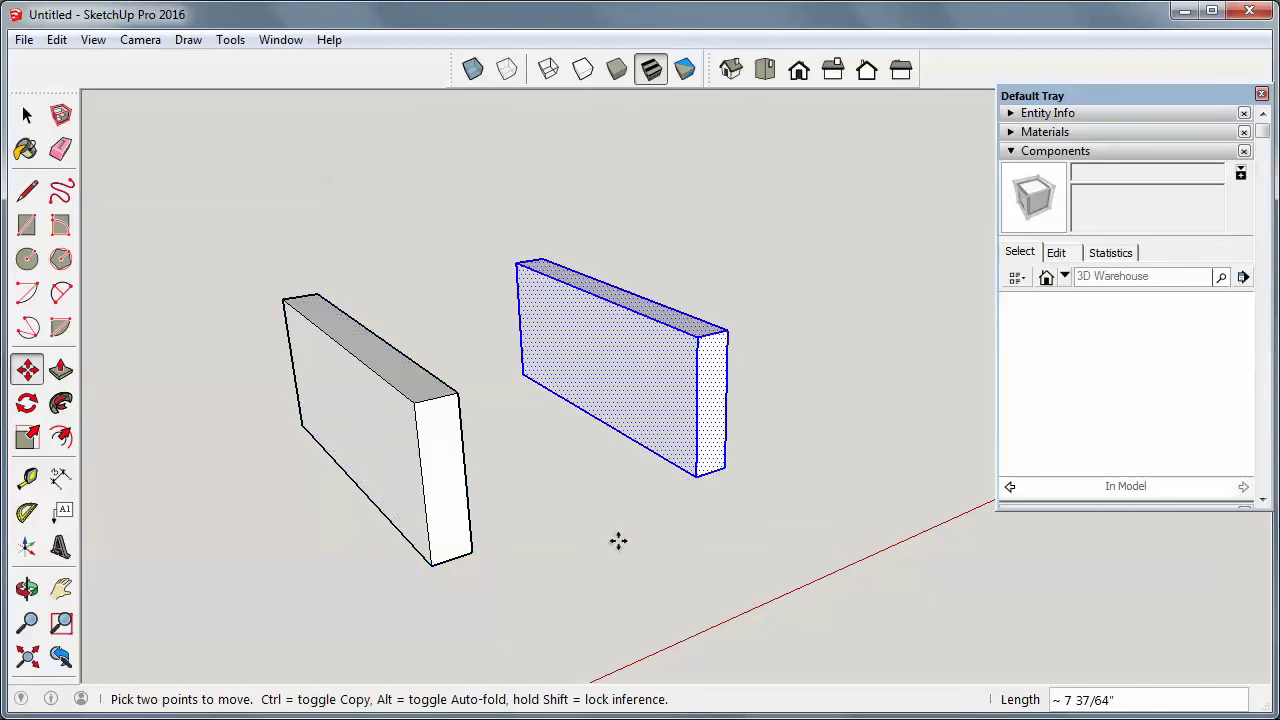
key("space")
Stack a copy on top of the right board, nudge it, then remove it.
left_click_drag(232, 272, 491, 590)
key("m")
key("ctrl")
left_click(472, 551)
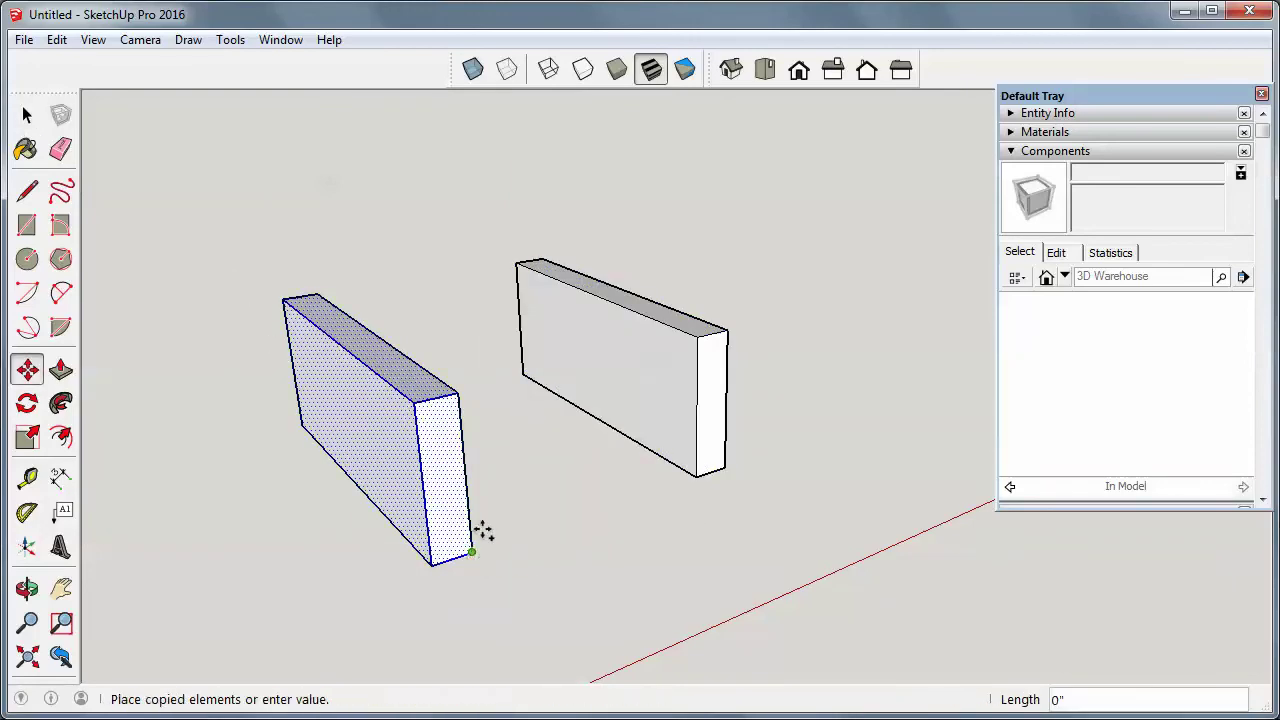
left_click(725, 331)
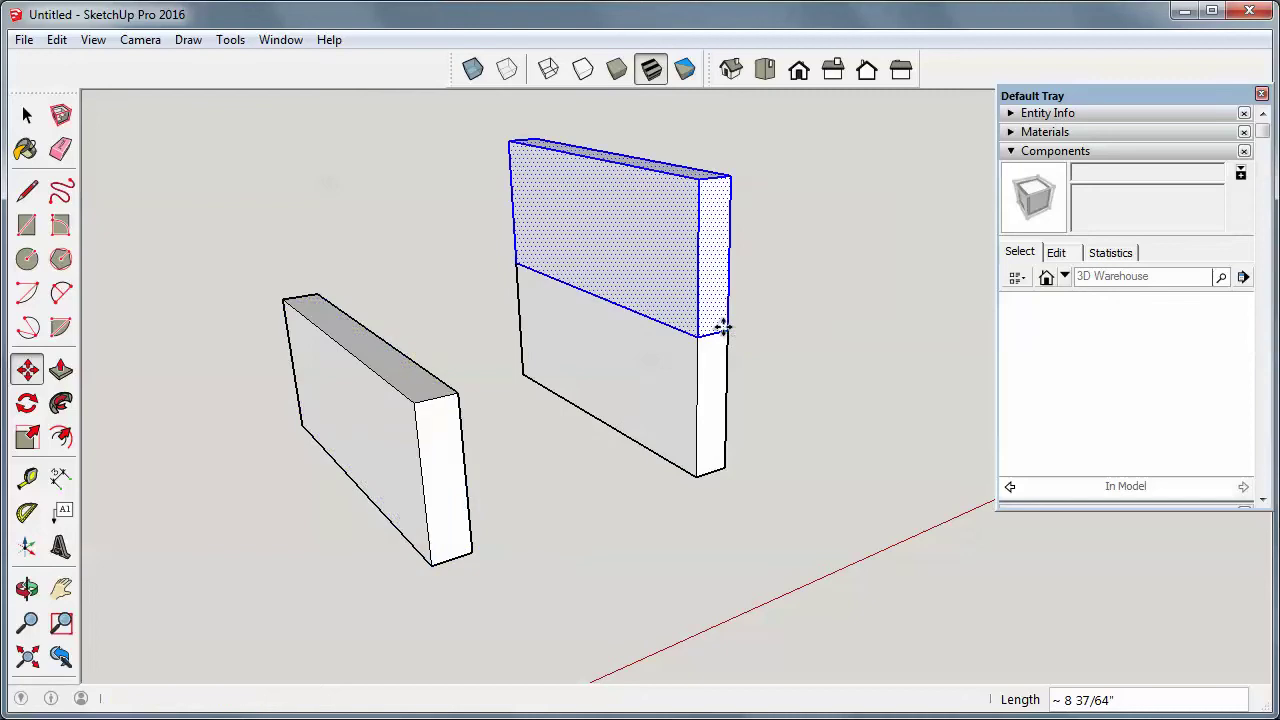
left_click(725, 331)
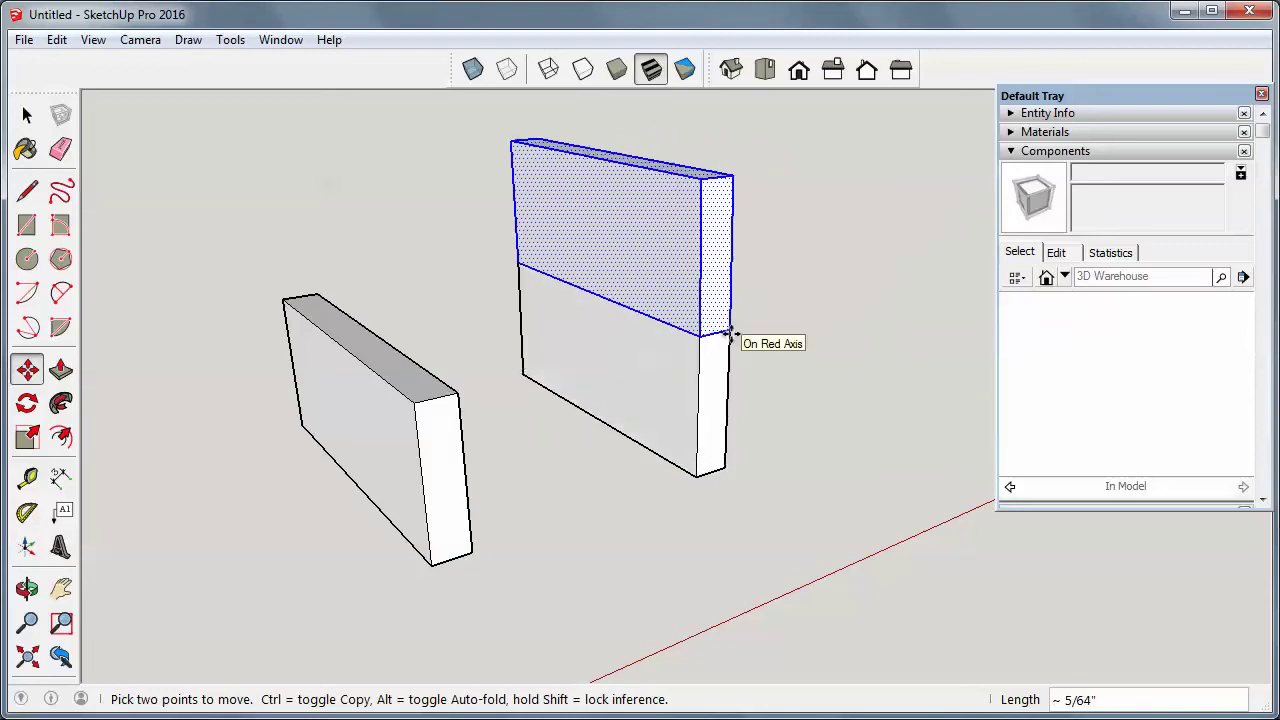
left_click(731, 334)
key("Delete")
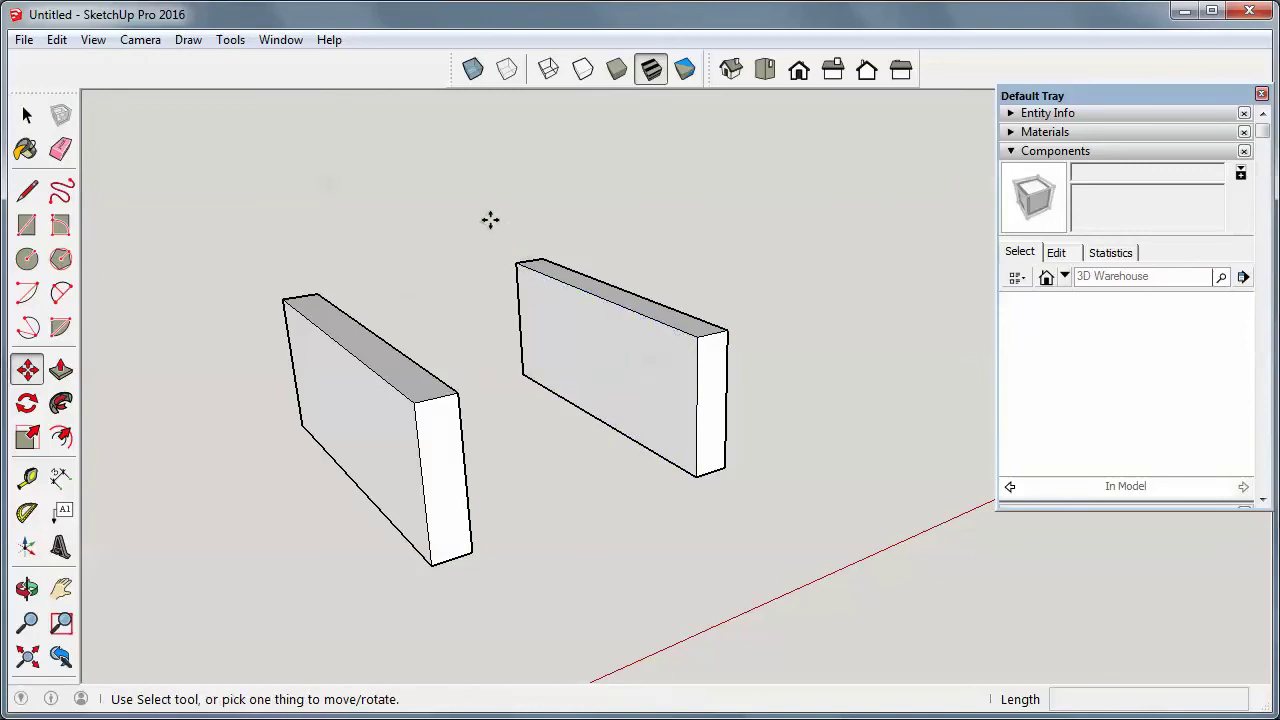
Delete the right-hand board copy.
key("space")
left_click_drag(478, 206, 773, 500)
key("Delete")
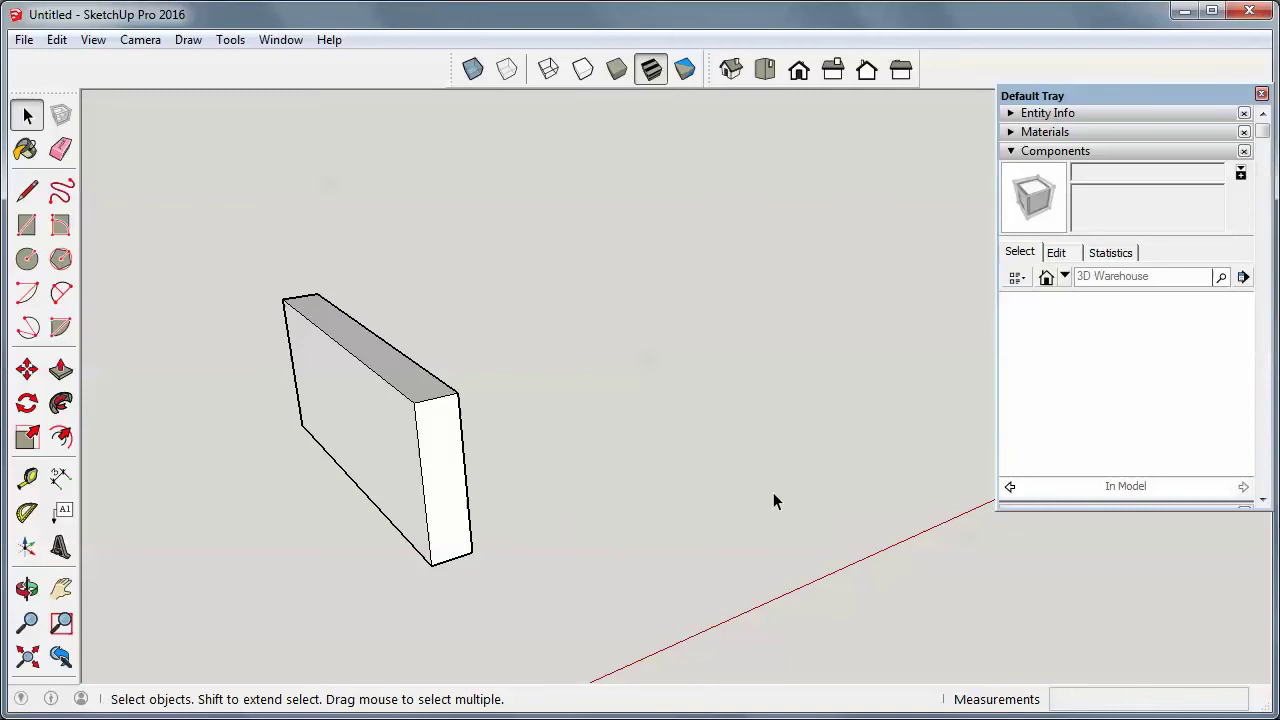
Select the whole remaining board and make it a group.
triple_click(405, 419)
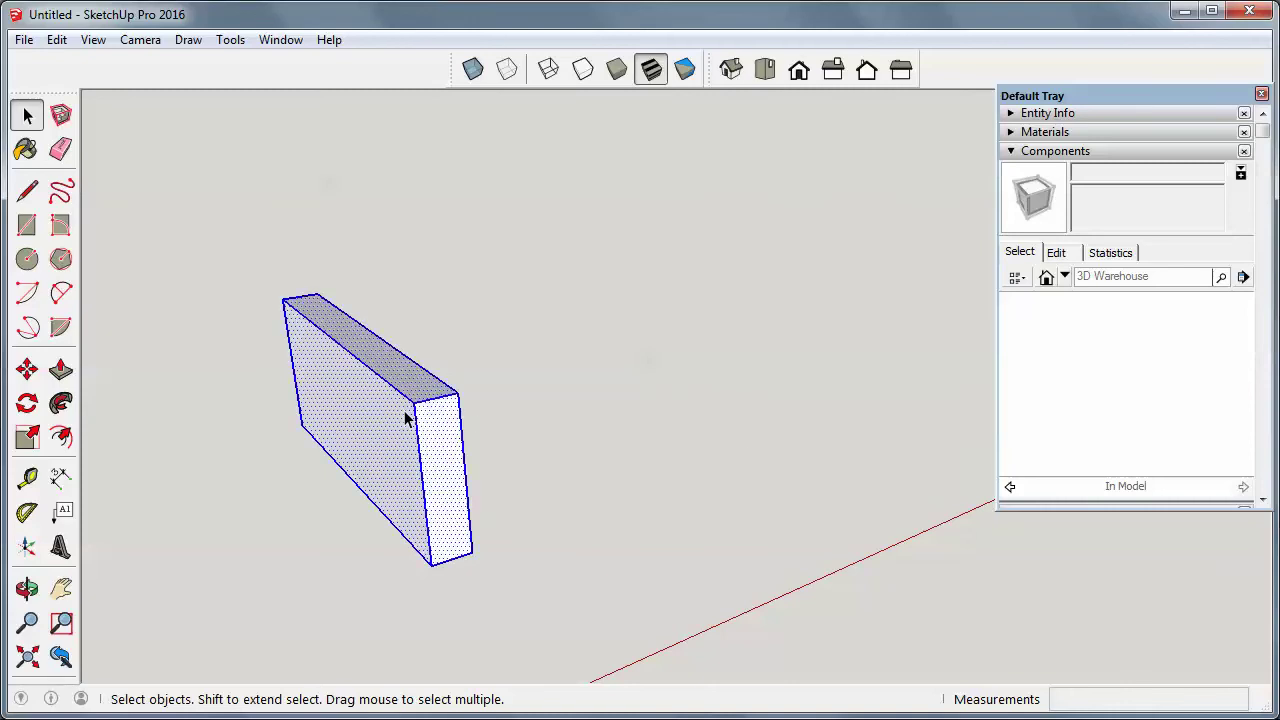
left_click_drag(224, 244, 545, 609)
right_click(332, 324)
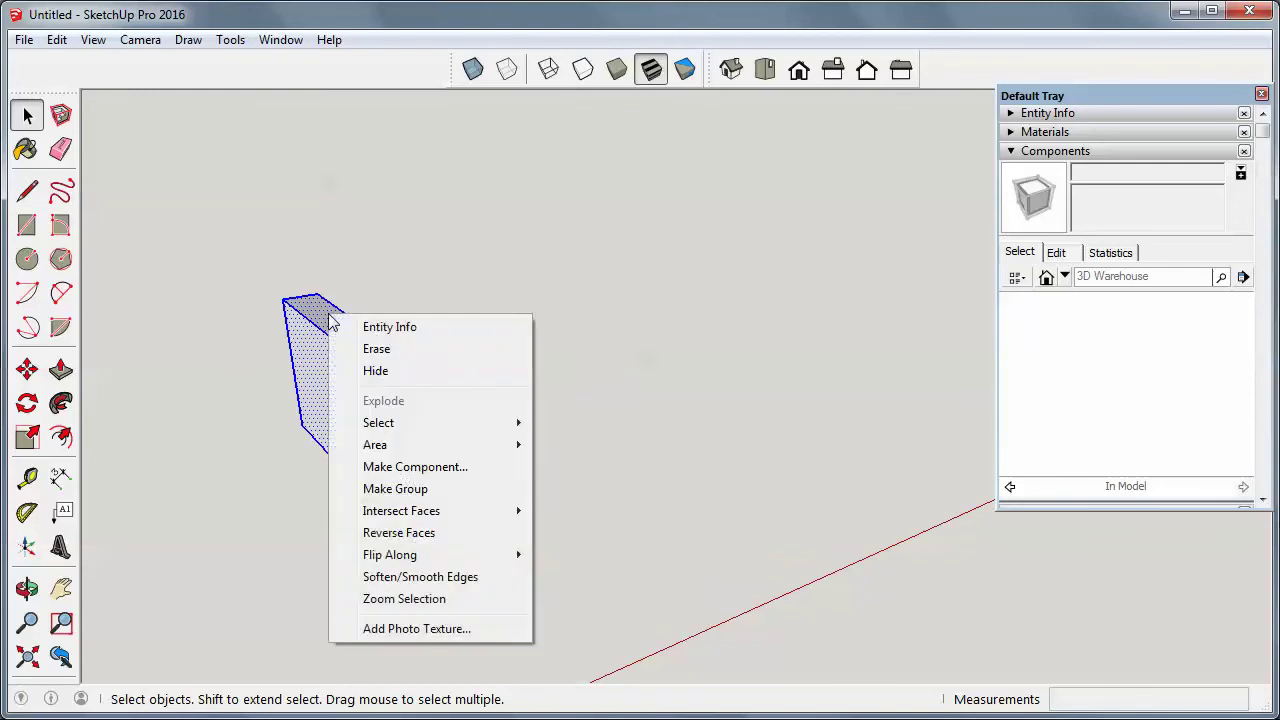
left_click(401, 492)
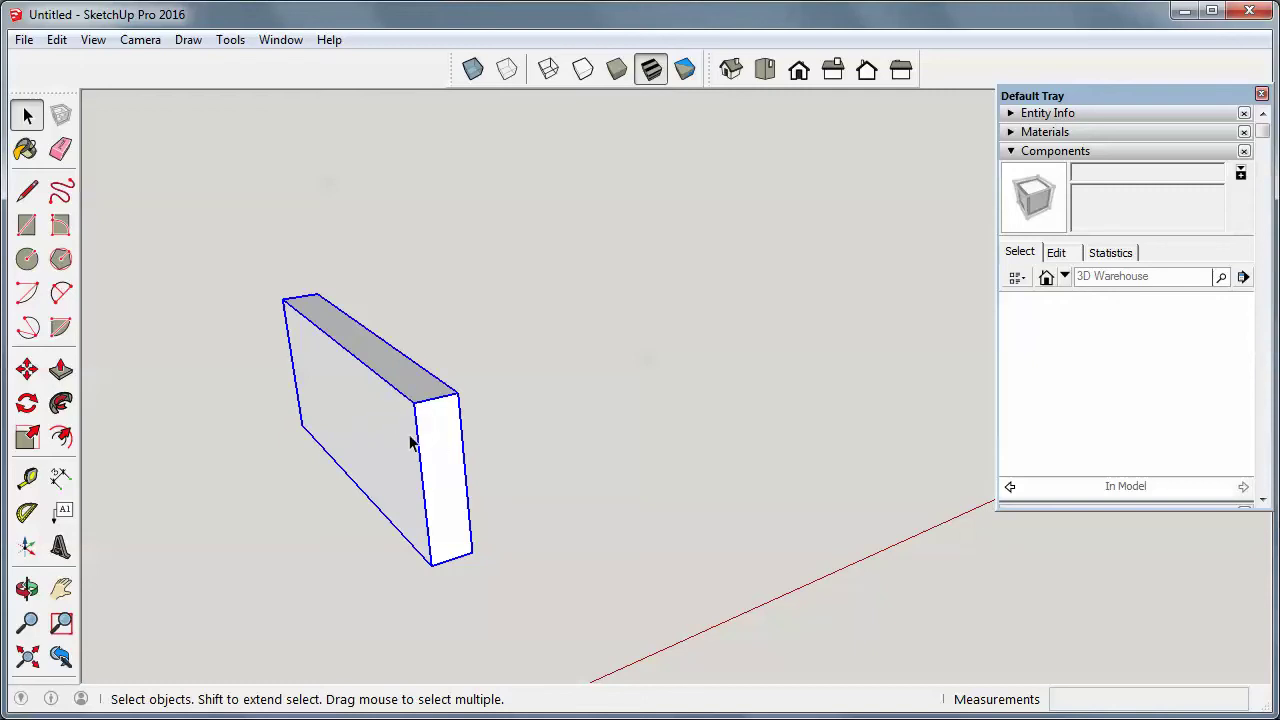
Copy the grouped board to the right with Move and Ctrl.
key("m")
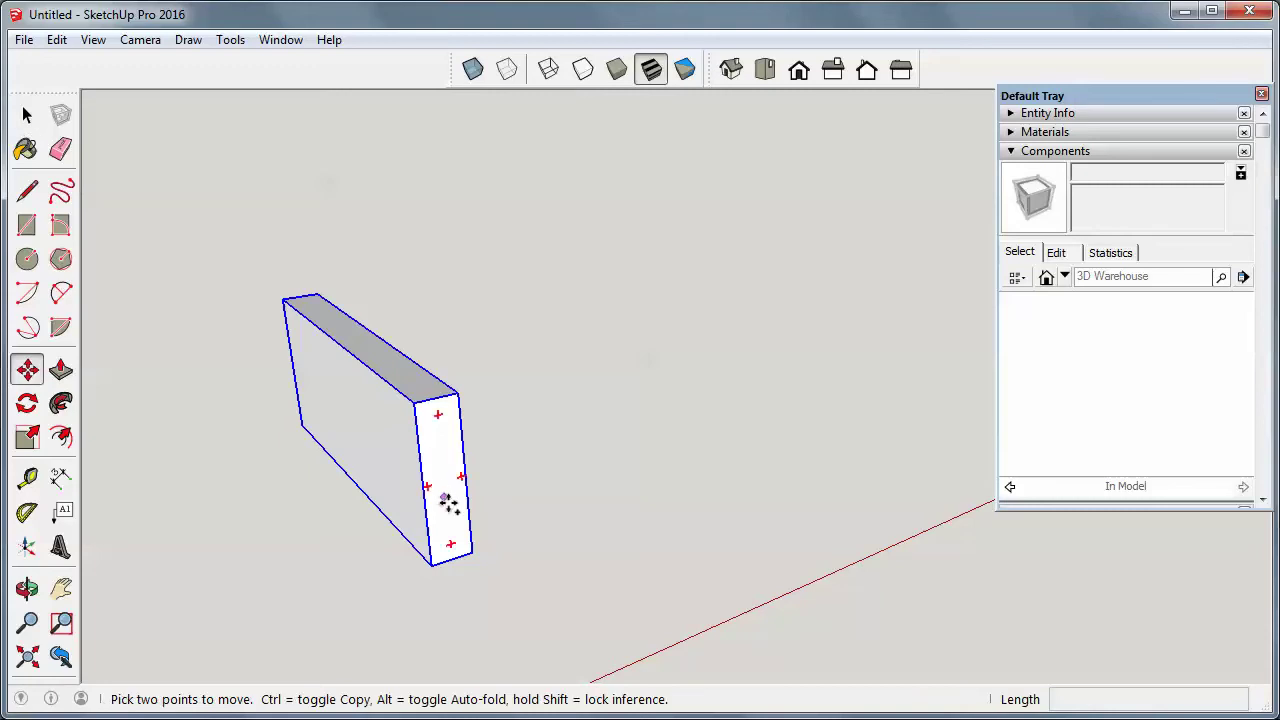
left_click(471, 549)
key("ctrl")
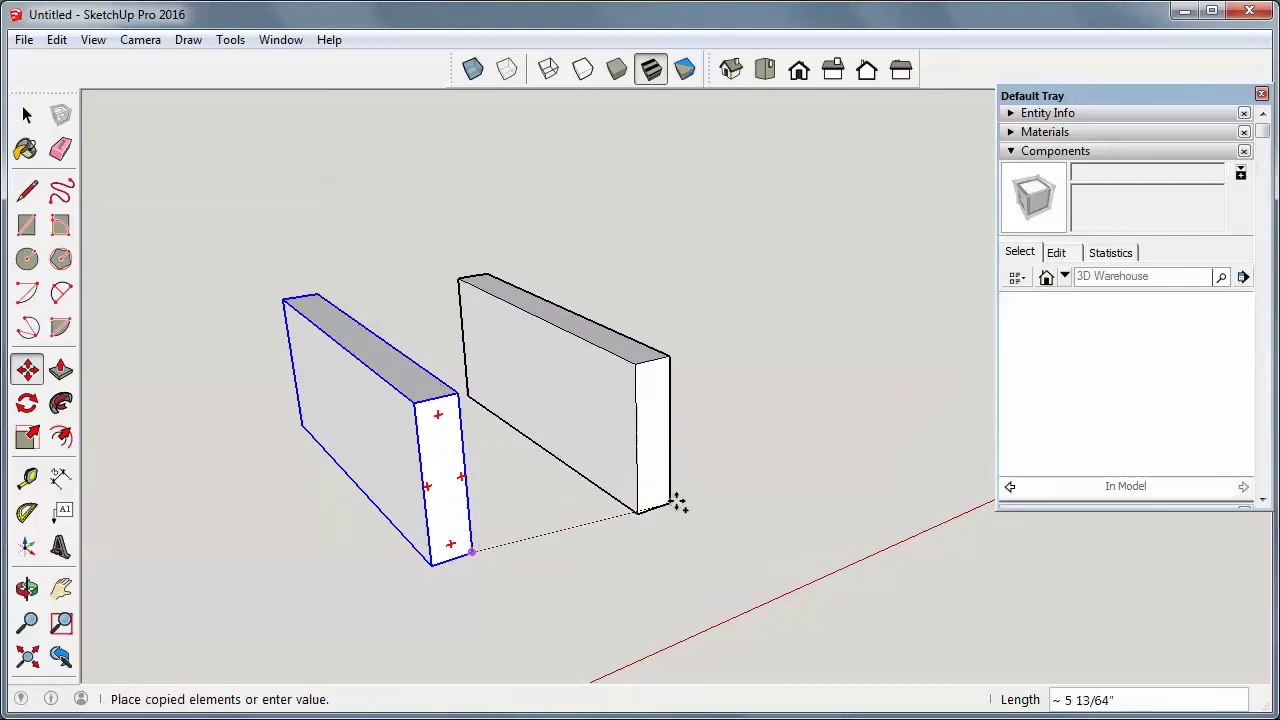
left_click(706, 478)
key("space")
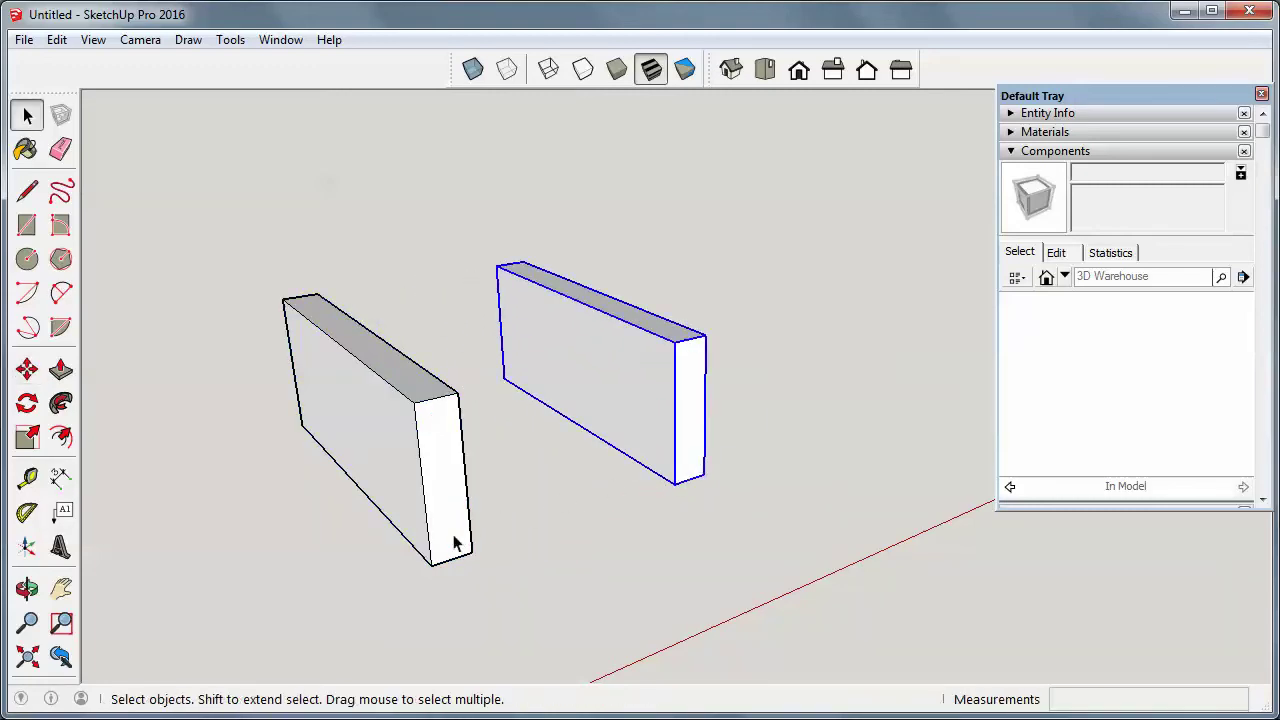
Stack a copy of the left board onto the right one, then undo it.
left_click(470, 552)
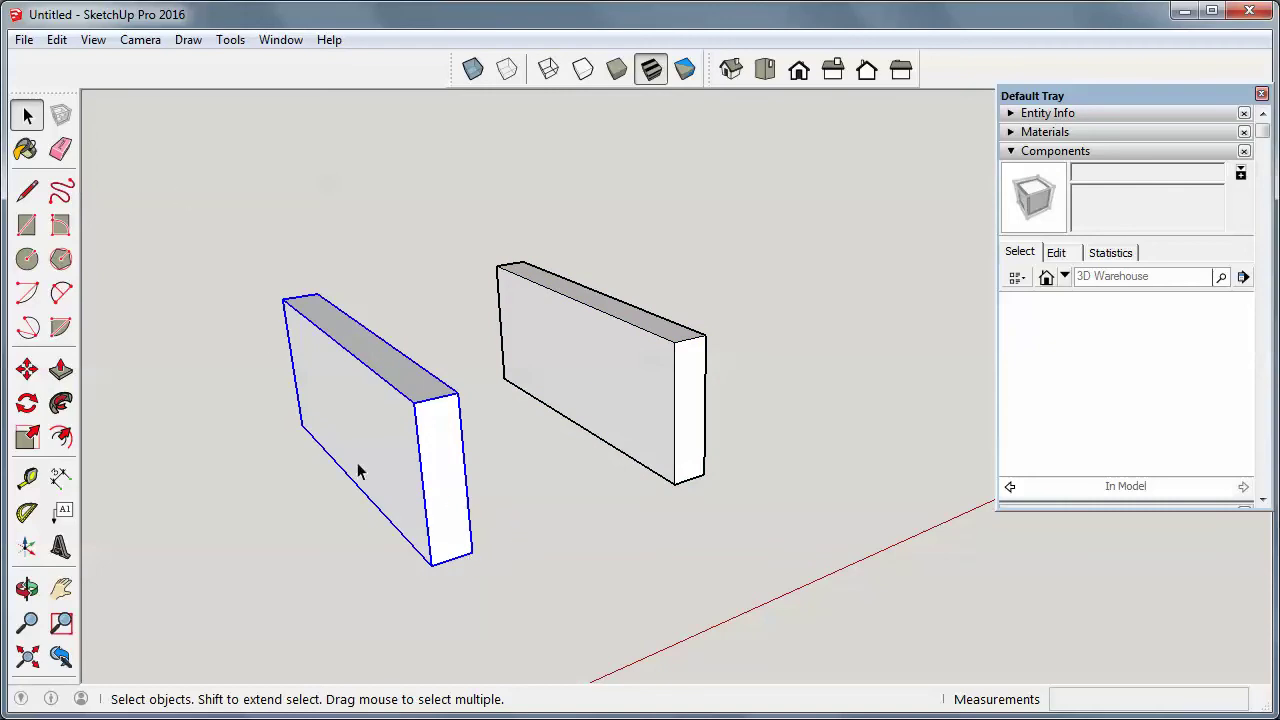
key("m")
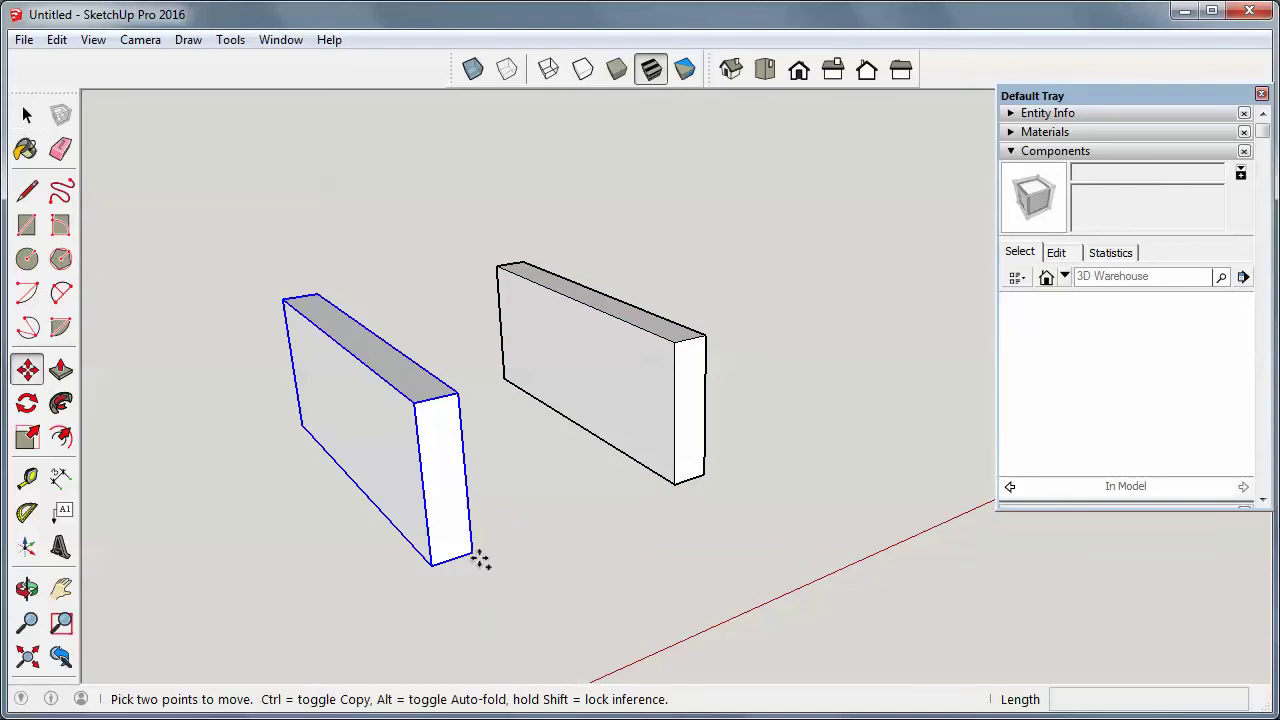
key("ctrl")
left_click(471, 551)
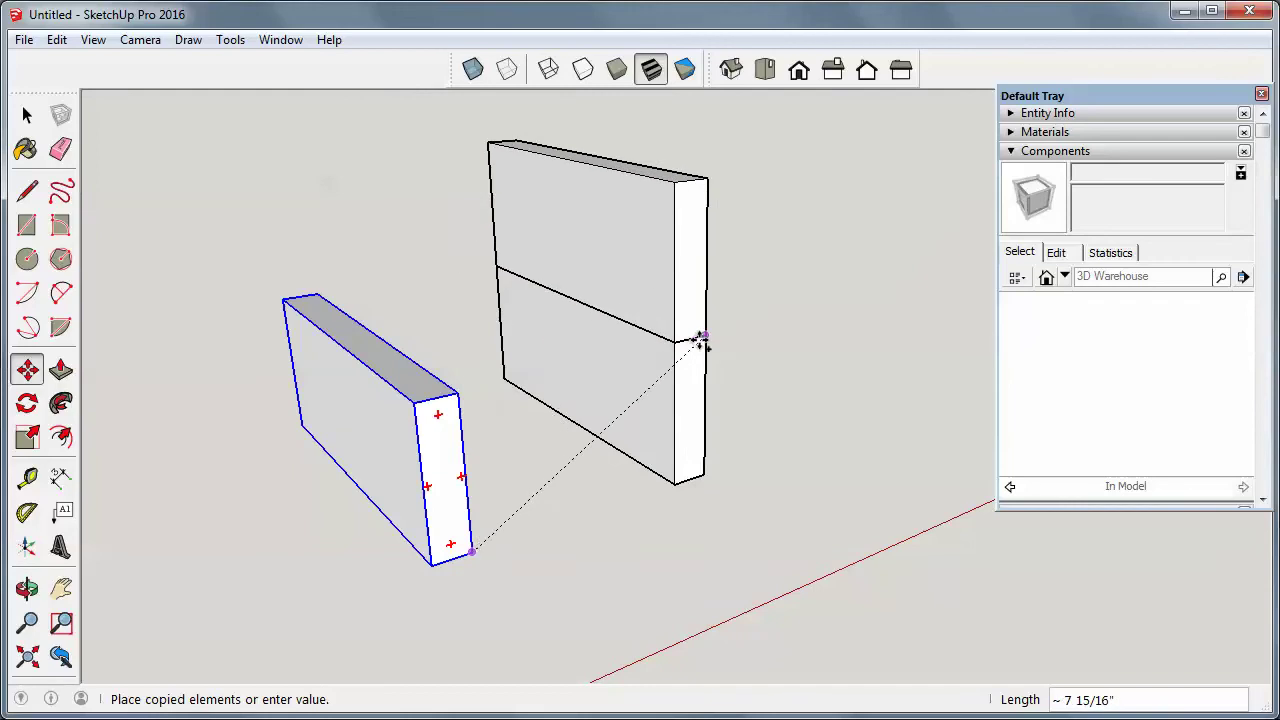
left_click(704, 341)
left_click(706, 337)
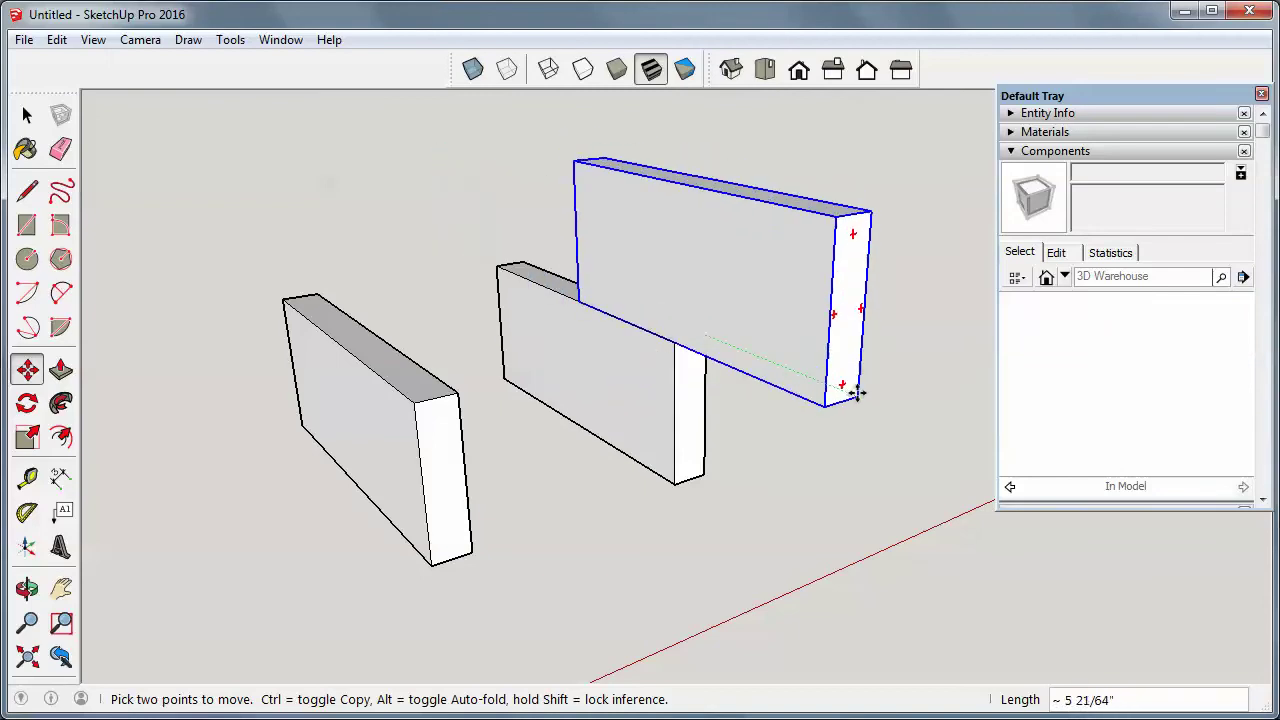
left_click(757, 388)
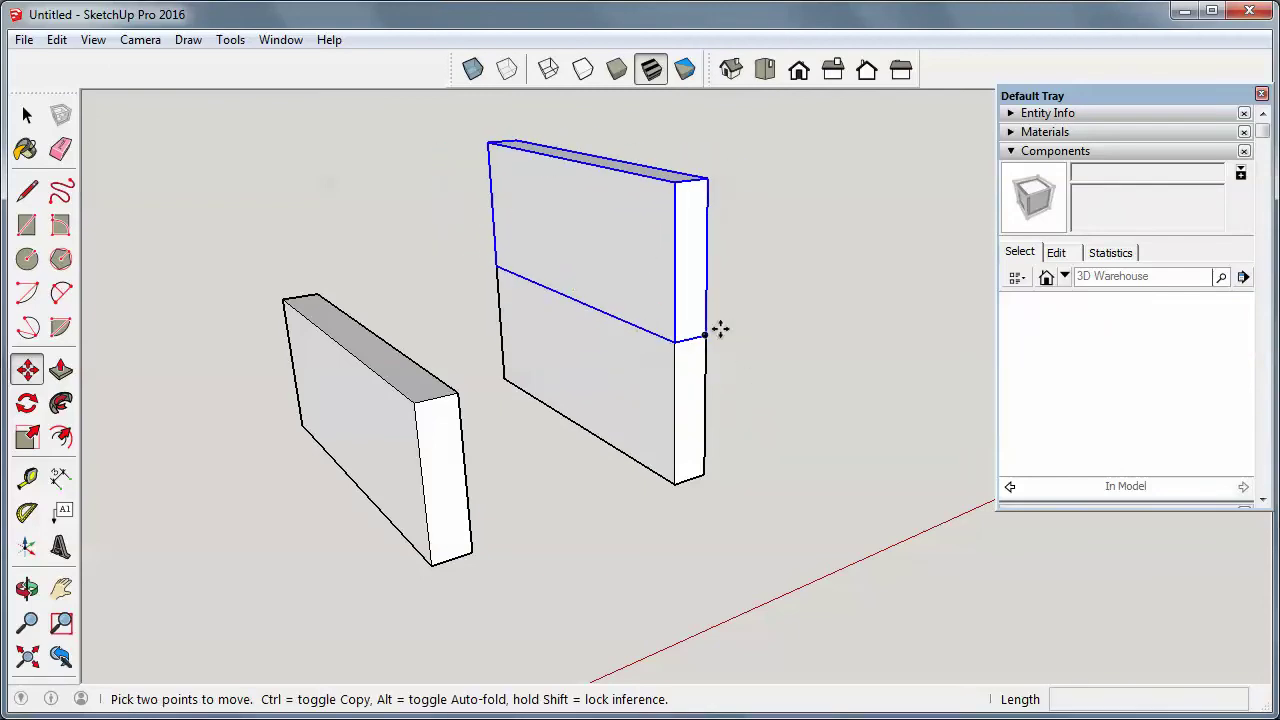
key("ctrl+z")
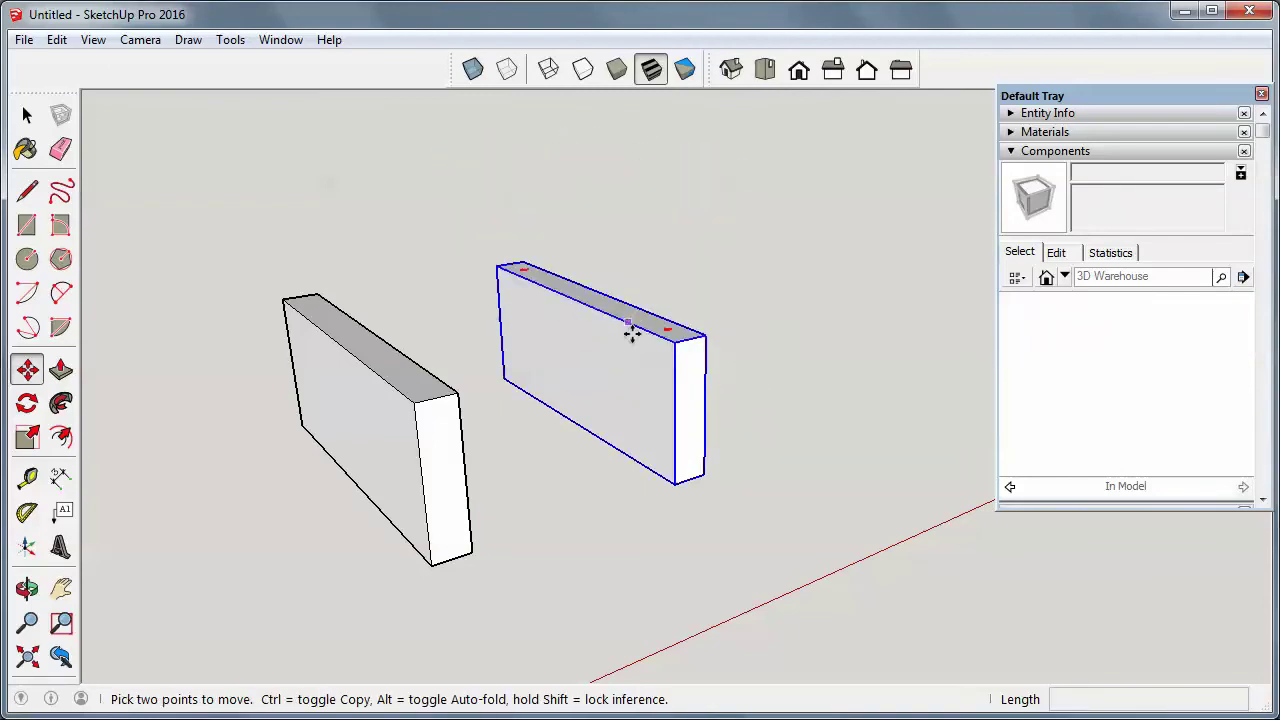
Select the left and right boards in turn, briefly trying Push/Pull on the left.
key("space")
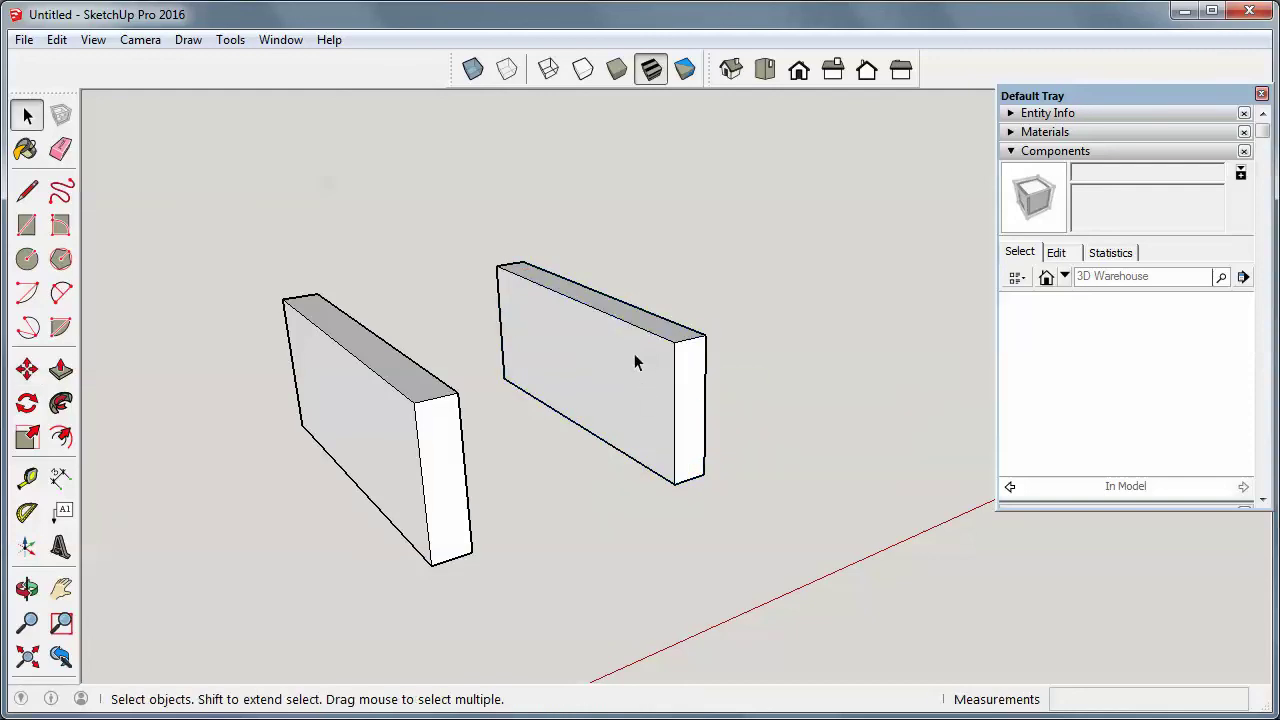
left_click(390, 396)
left_click(674, 376)
left_click(415, 444)
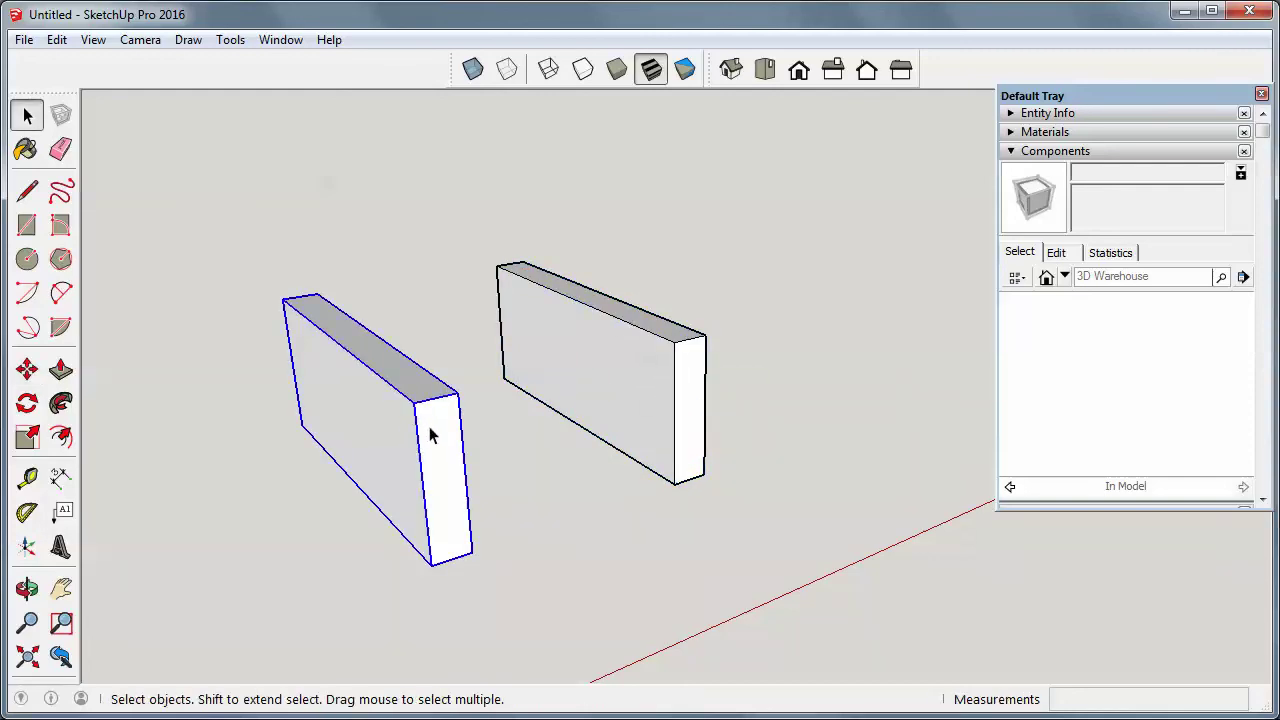
key("p")
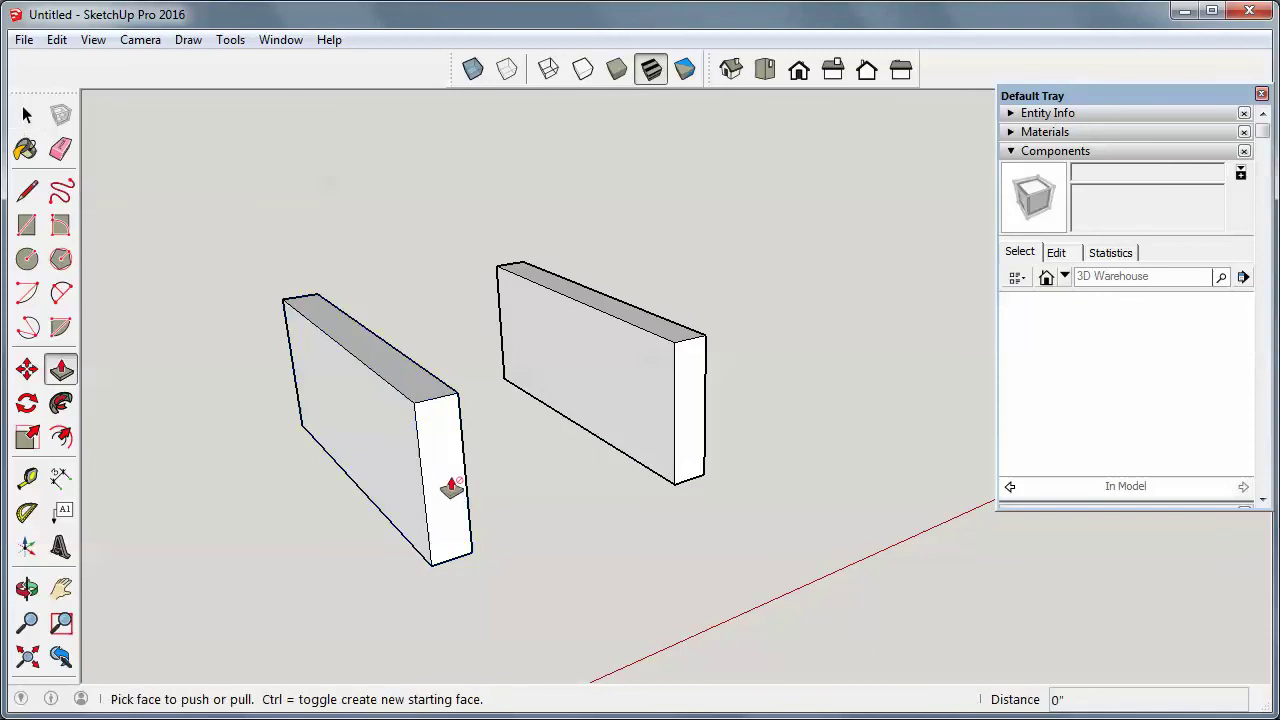
key("space")
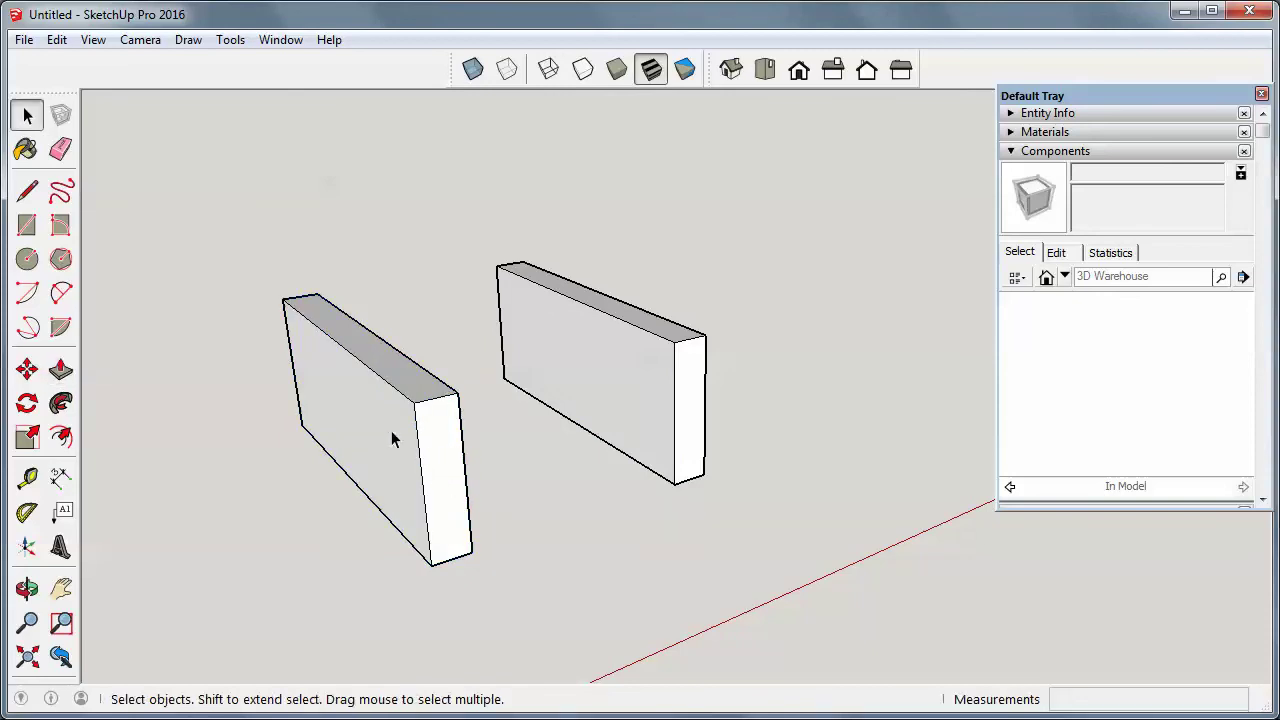
left_click(358, 388)
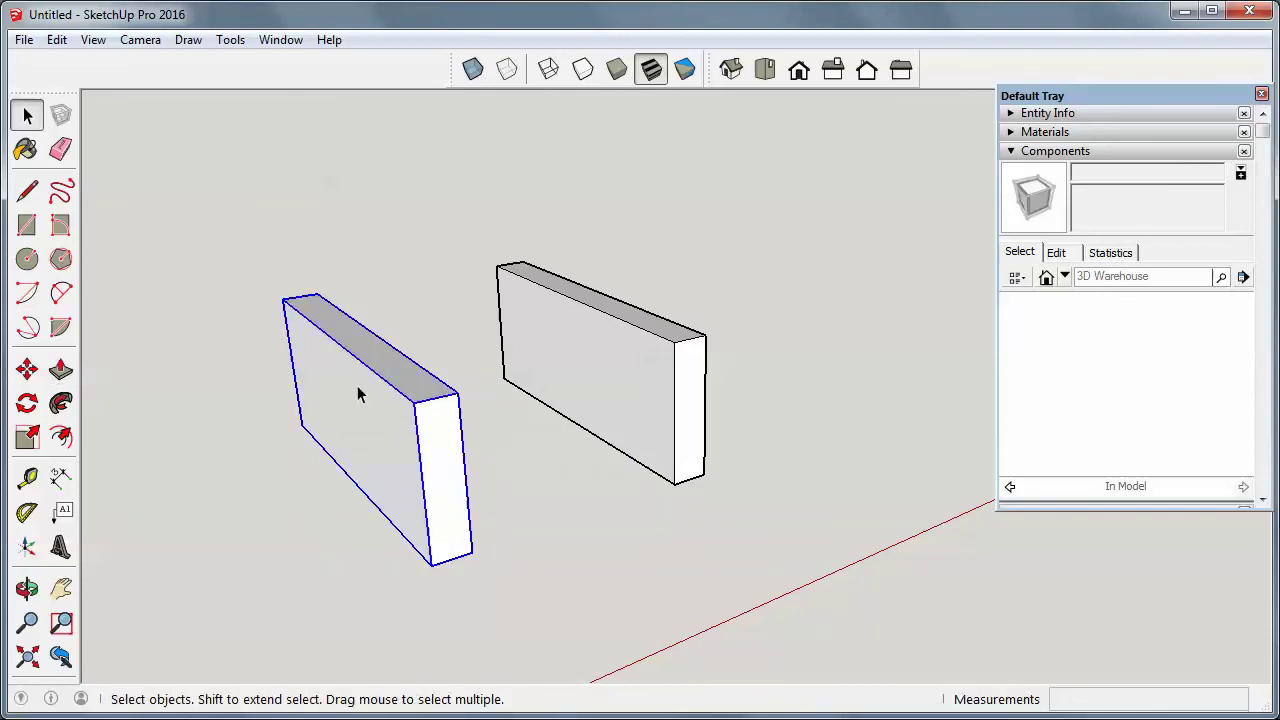
Edit the left group, select its end and front faces, then exit.
right_click(323, 320)
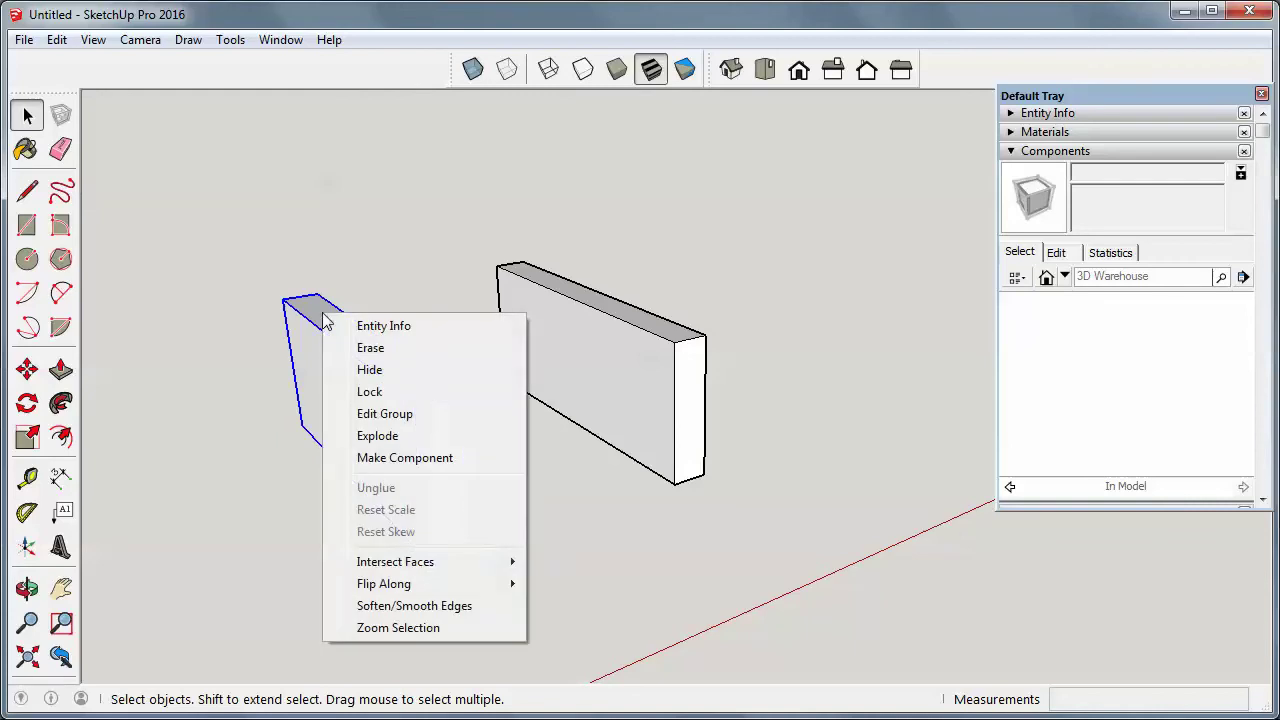
left_click(383, 414)
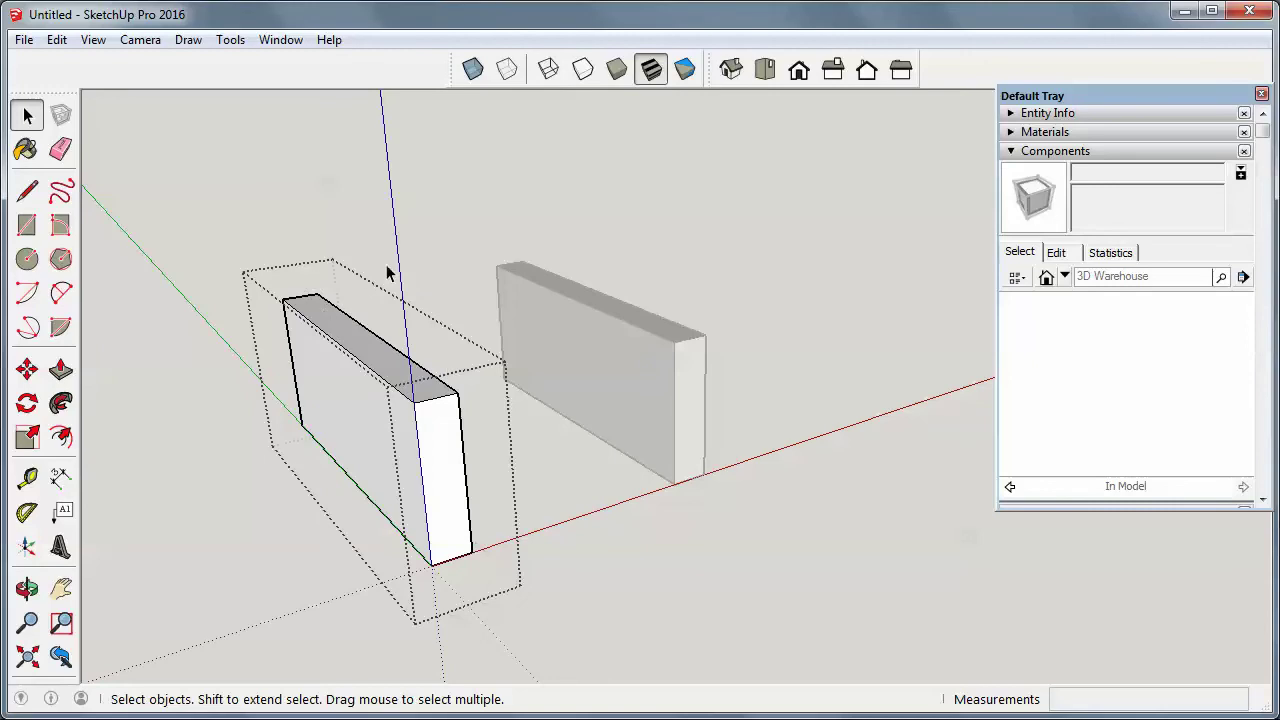
left_click(434, 483)
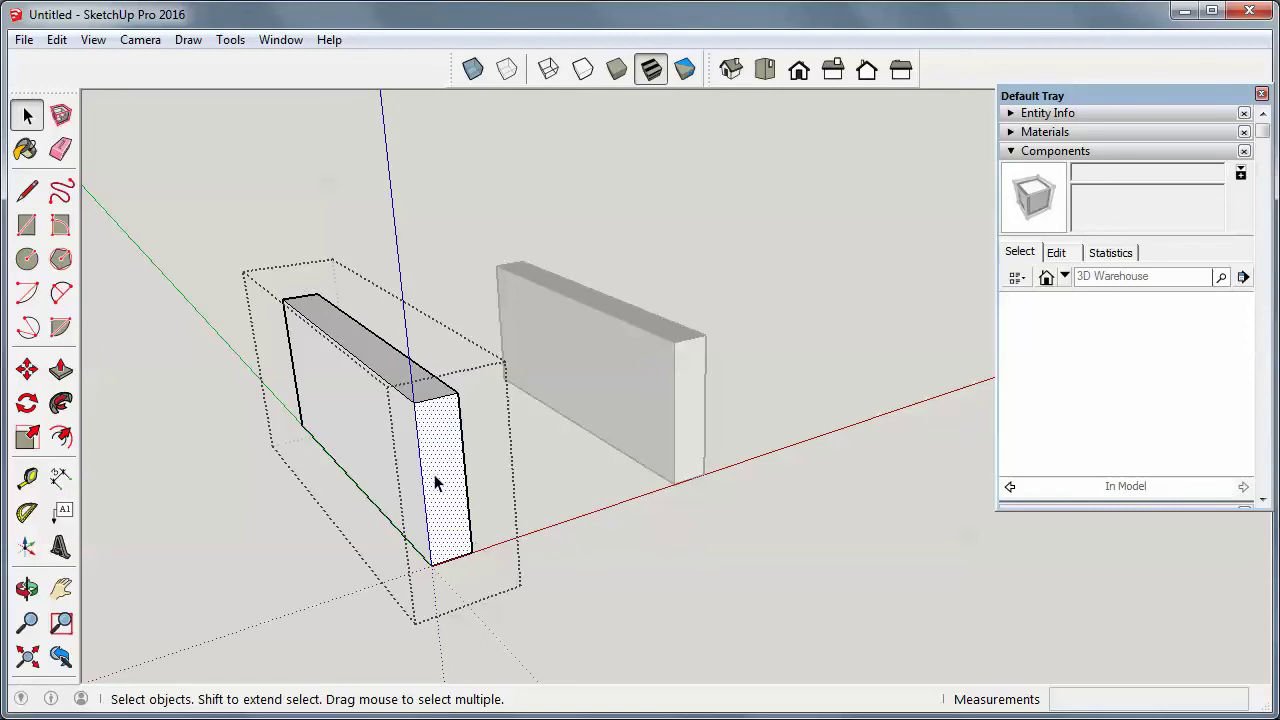
left_click(376, 446)
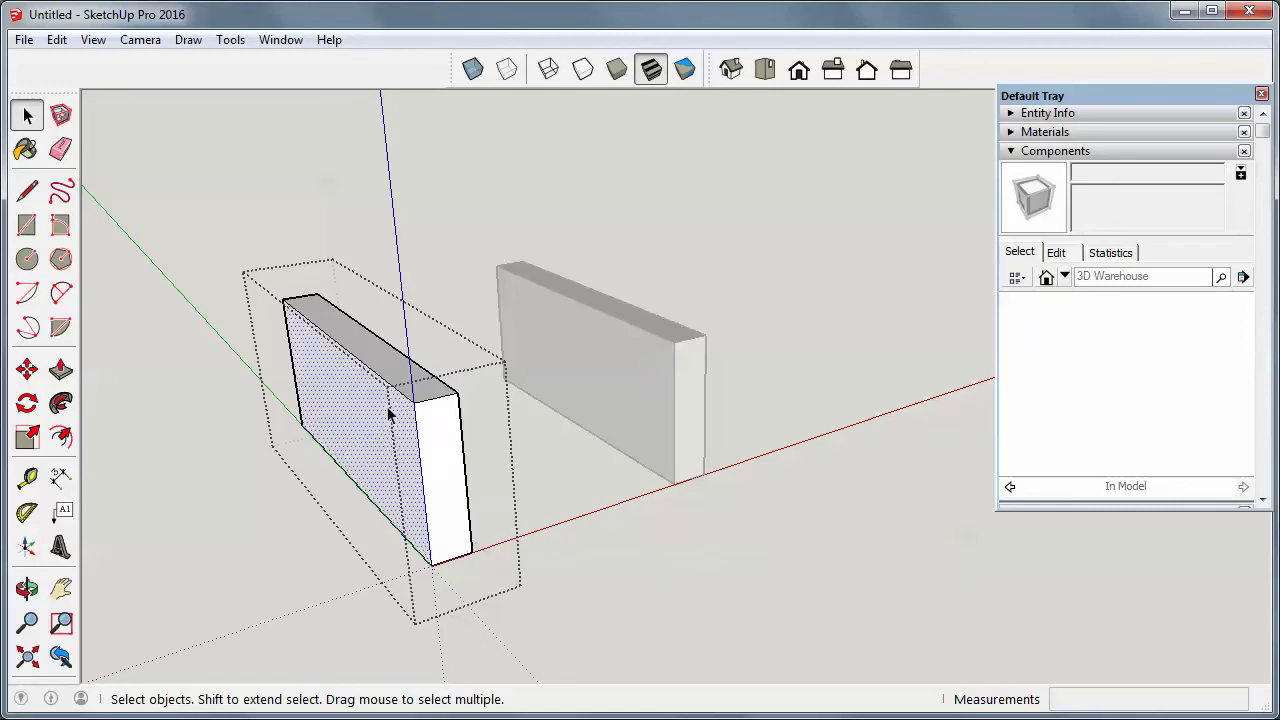
left_click(427, 446)
left_click(319, 207)
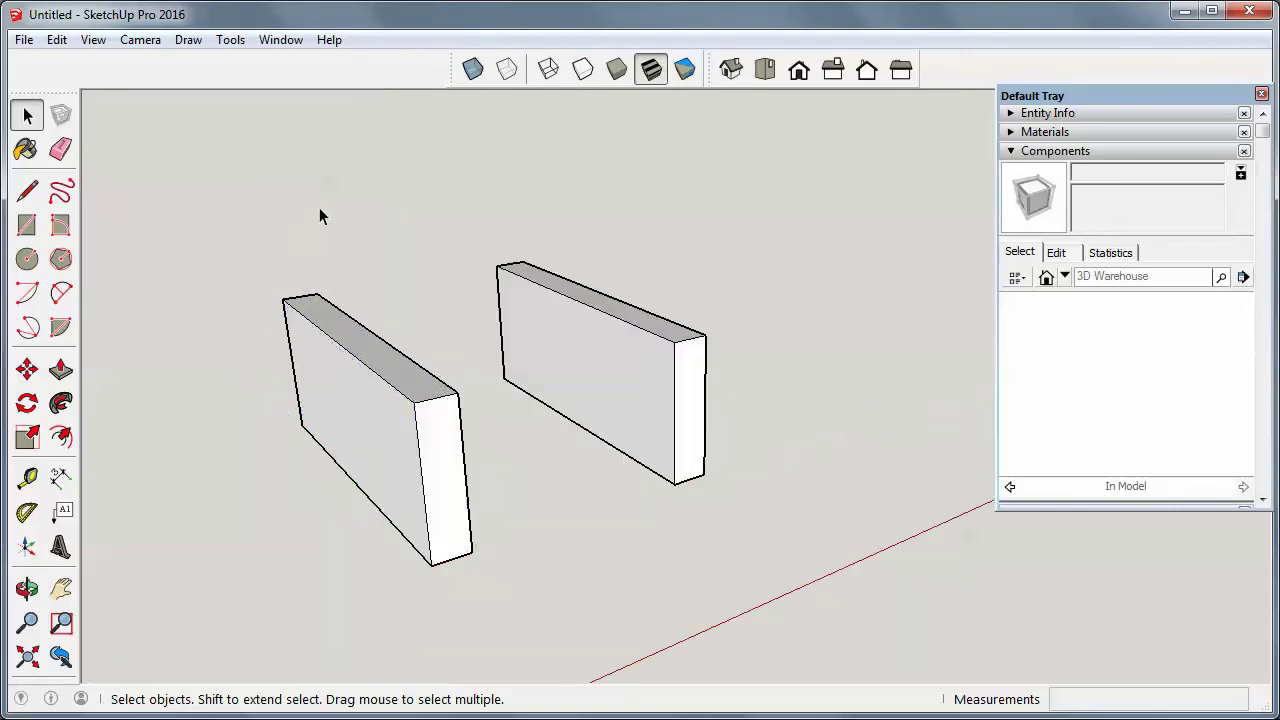
Open the left board and test Push/Pull on its end and top faces.
double_click(330, 334)
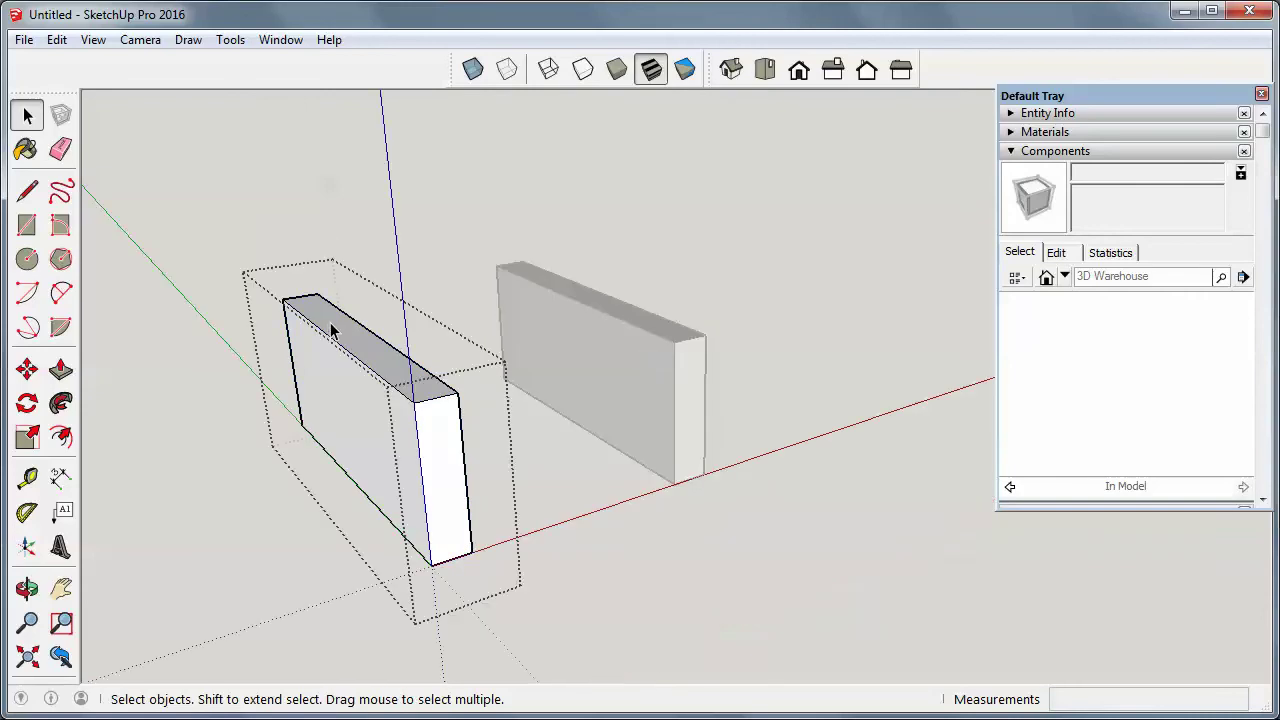
left_click(440, 467)
key("p")
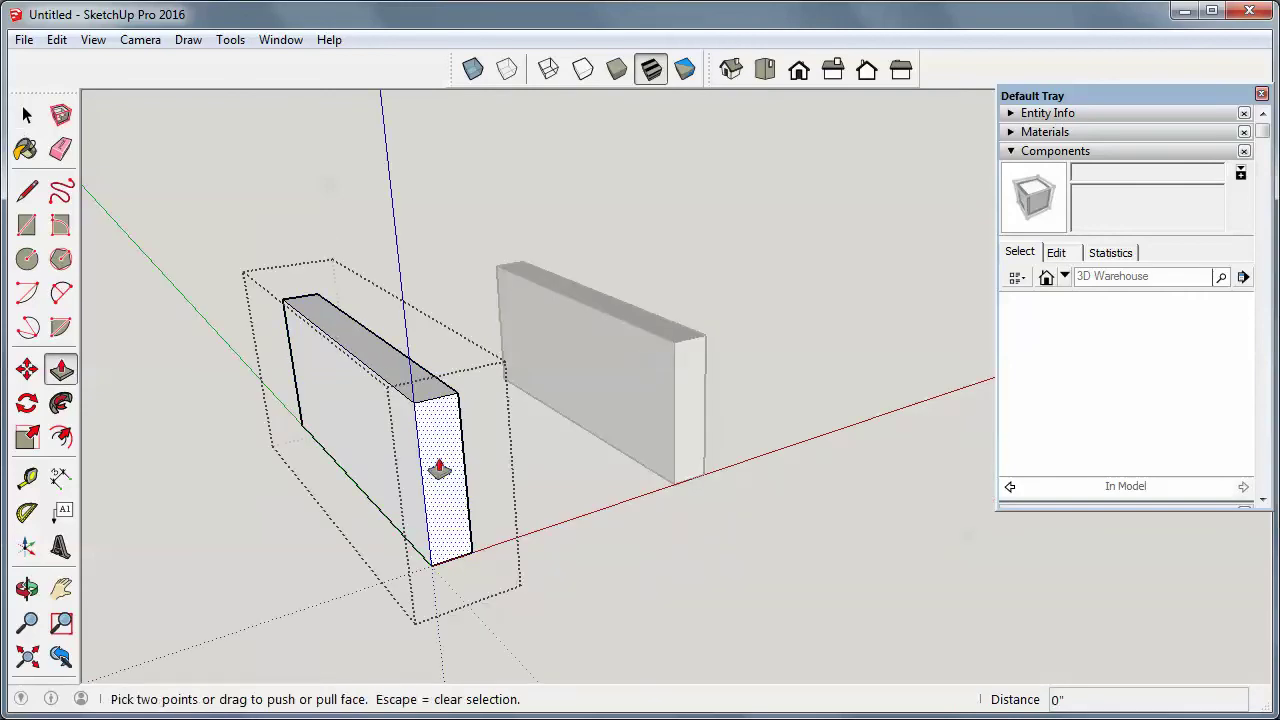
left_click(438, 466)
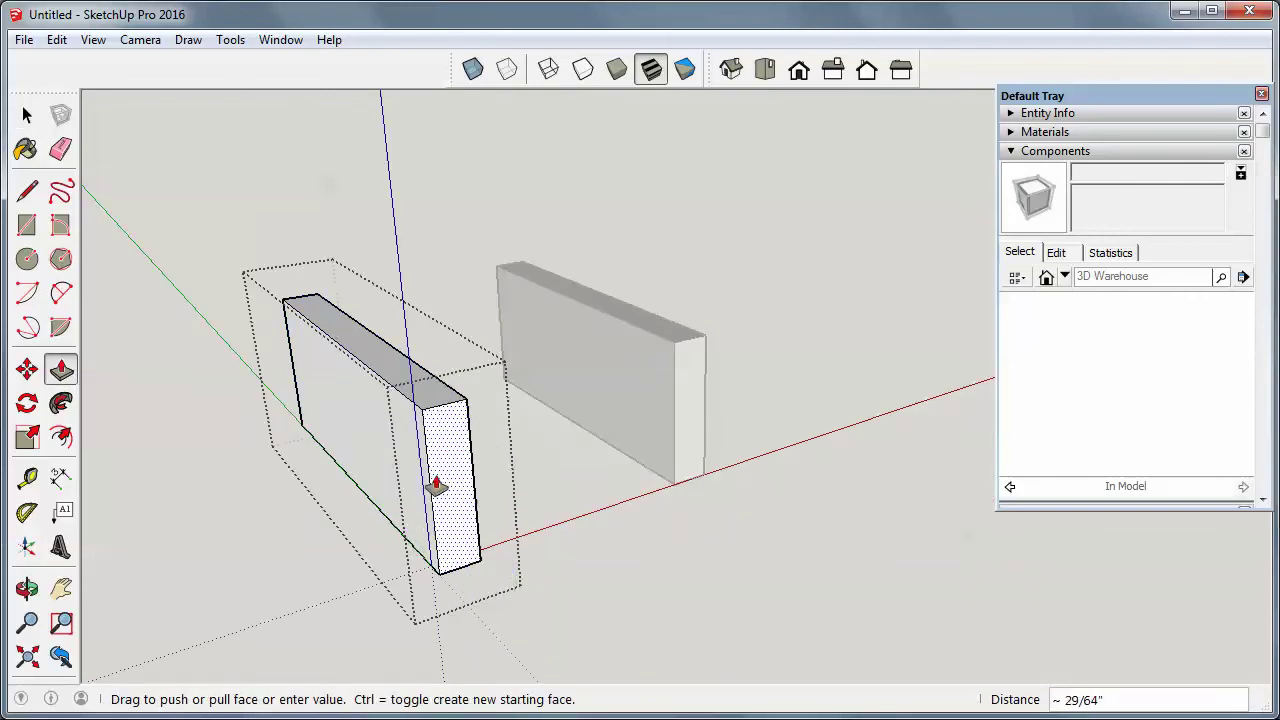
left_click(443, 490)
left_click(406, 380)
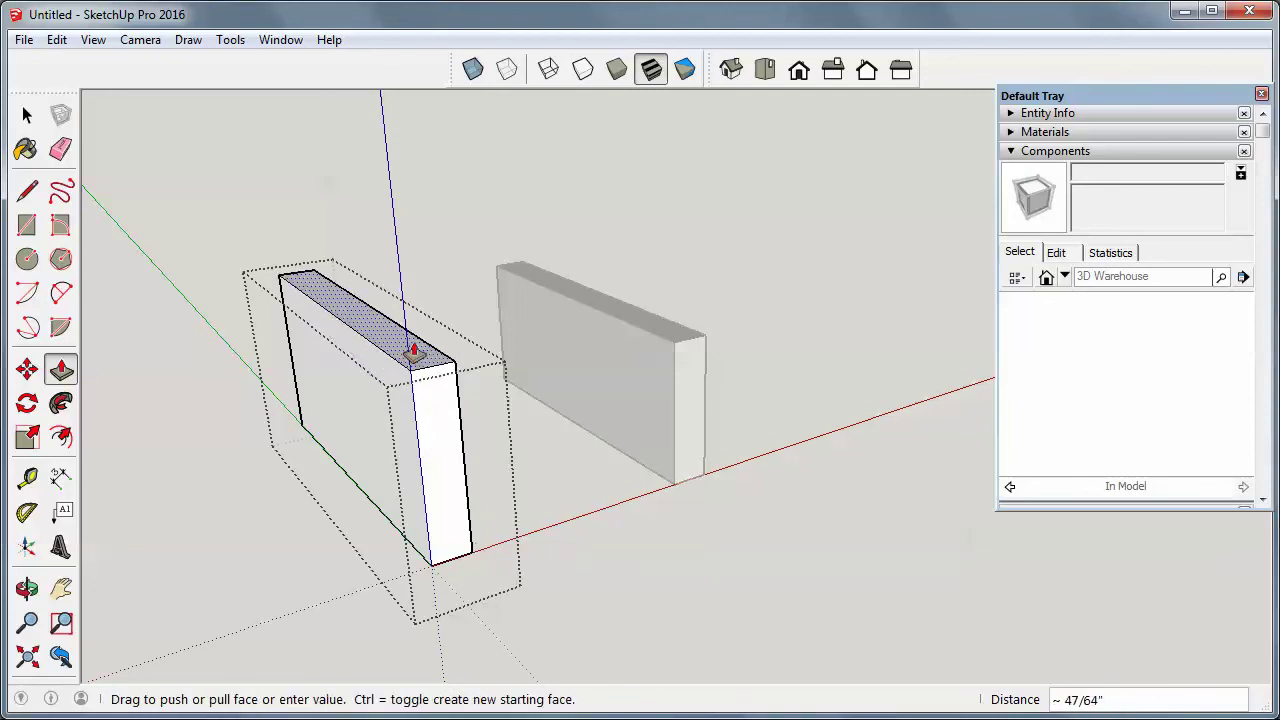
left_click(416, 398)
key("space")
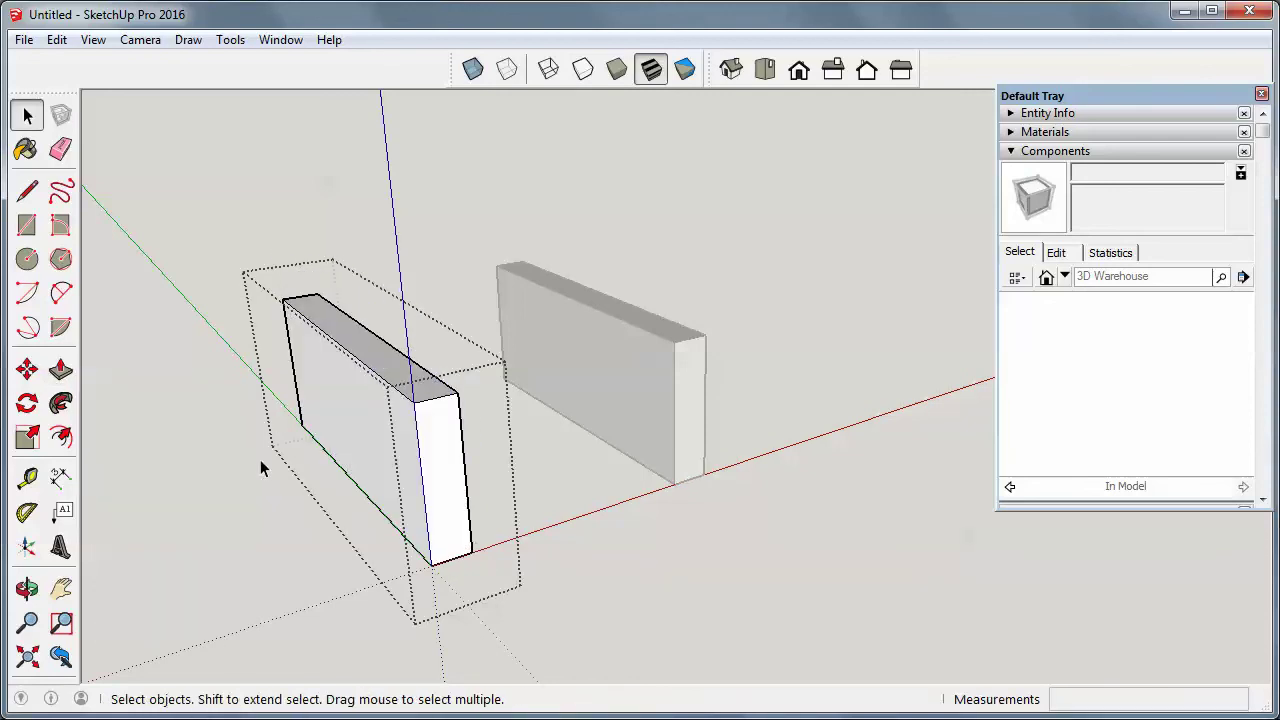
Offset the board's end face outline inward by 0.25 inch.
key("m")
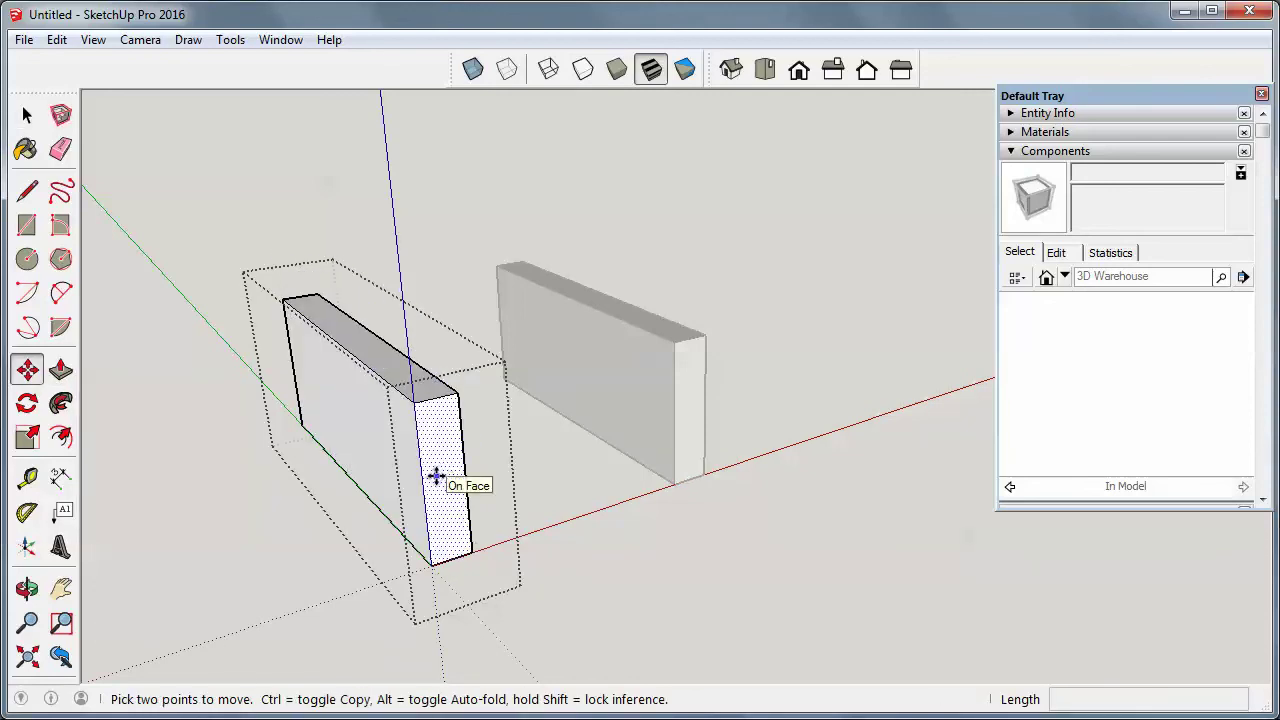
key("f")
left_click(442, 487)
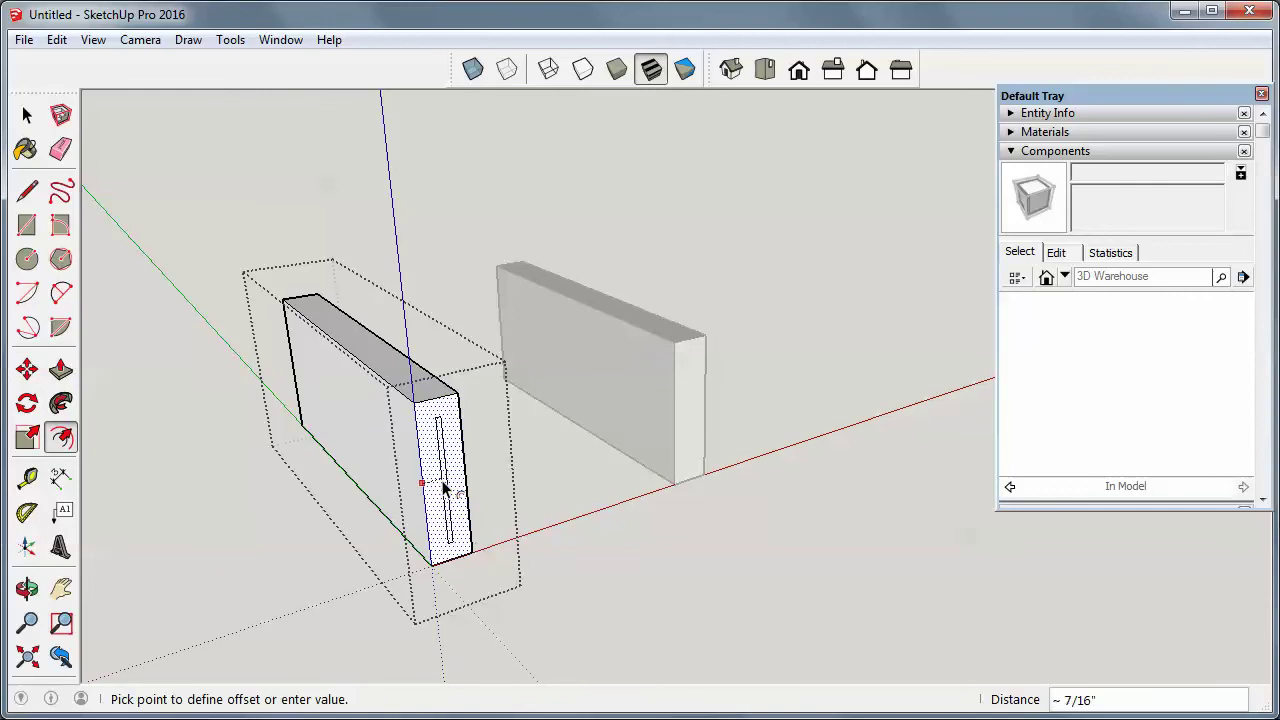
type(".25")
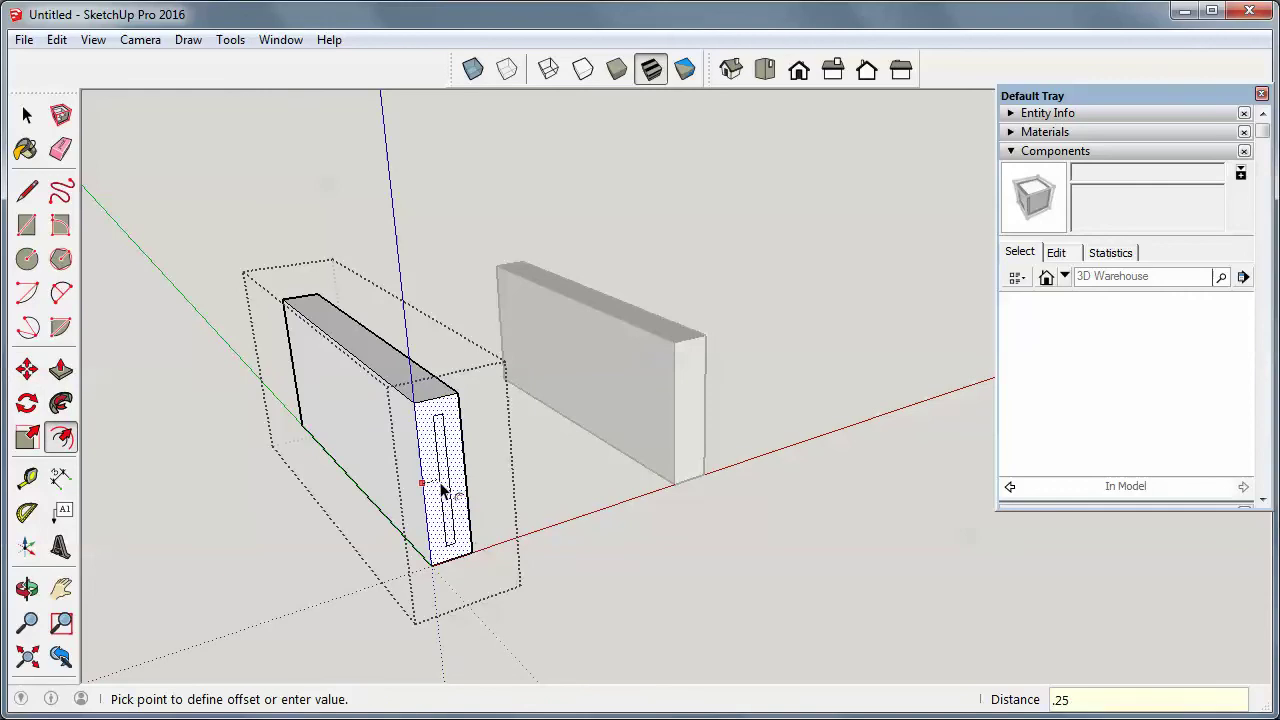
key("Return")
key("space")
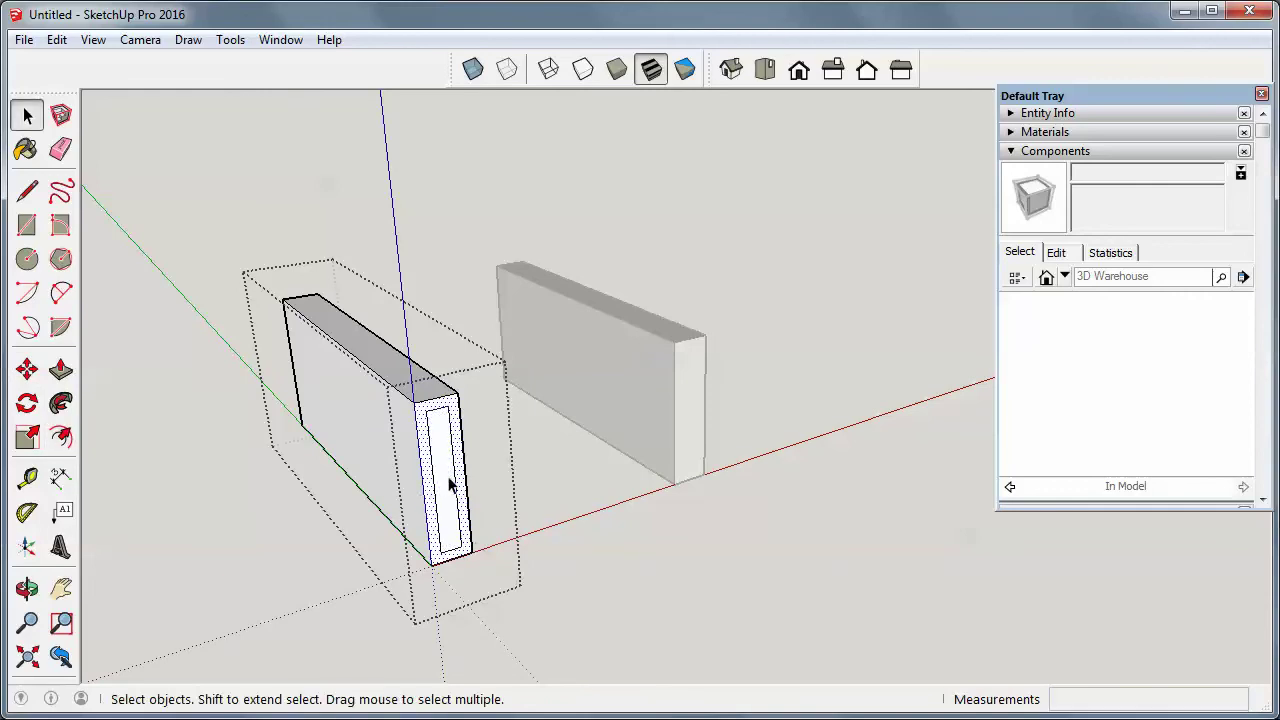
Try pushing the inner rectangle face of the end inward with Push/Pull.
key("p")
left_click(449, 494)
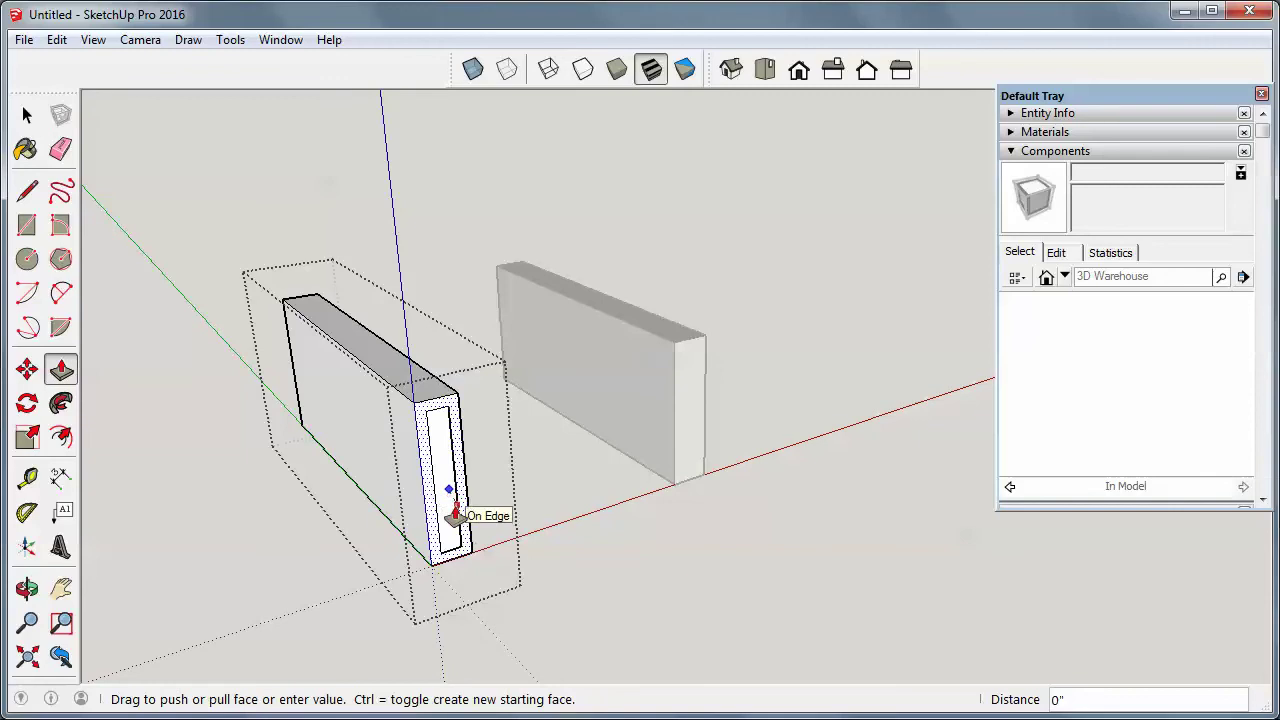
left_click(452, 510)
key("space")
left_click(445, 495)
key("p")
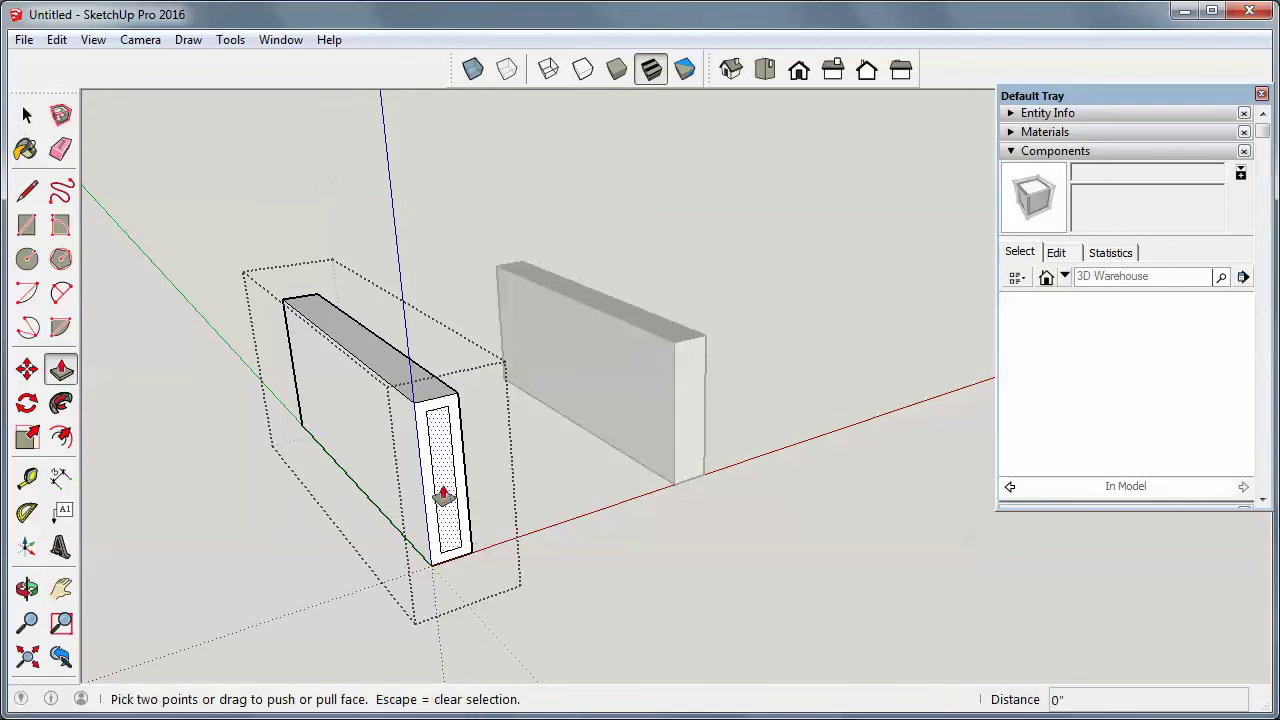
left_click_drag(443, 493, 456, 521)
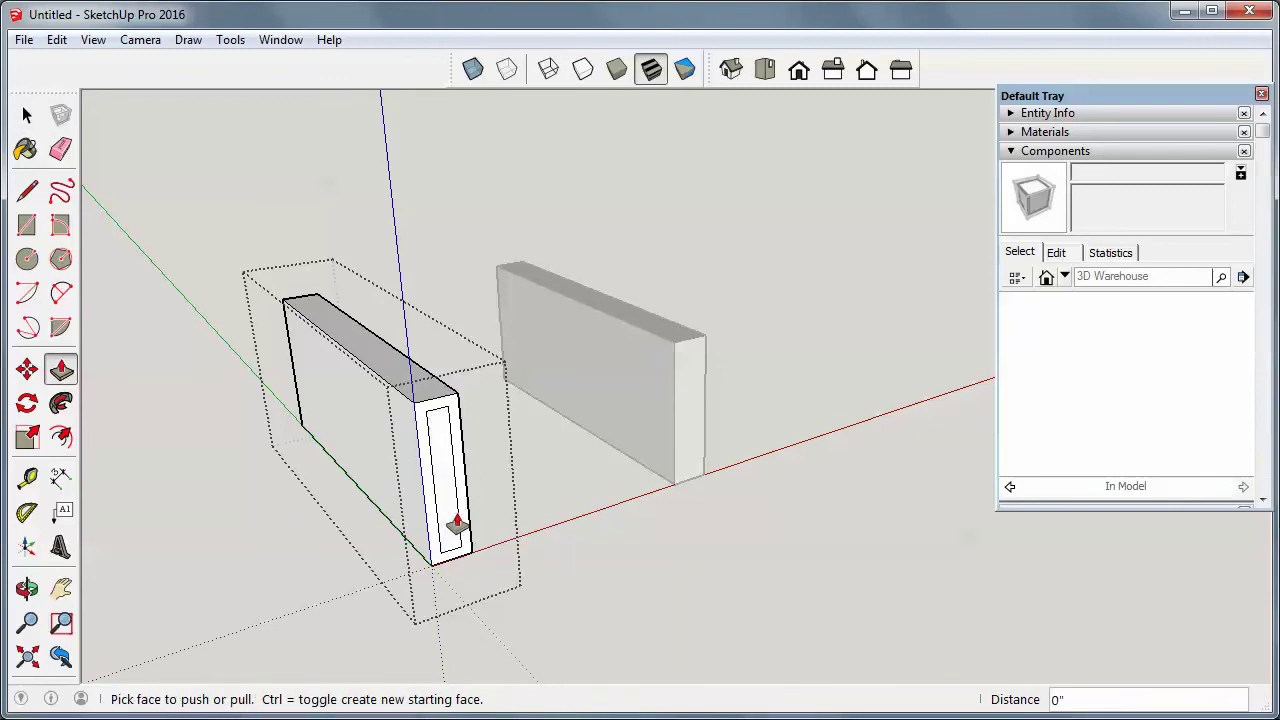
Undo the end-face inset, exit component editing, and select the right board.
key("ctrl+z")
key("Escape")
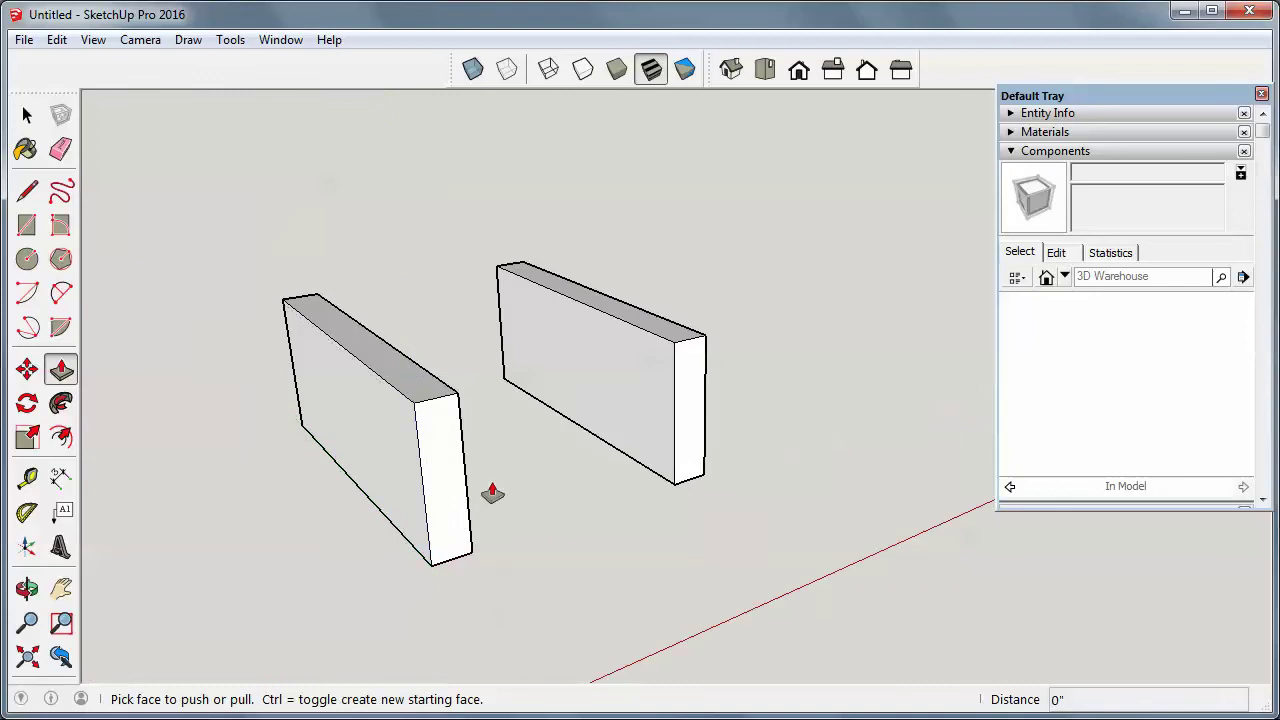
key("space")
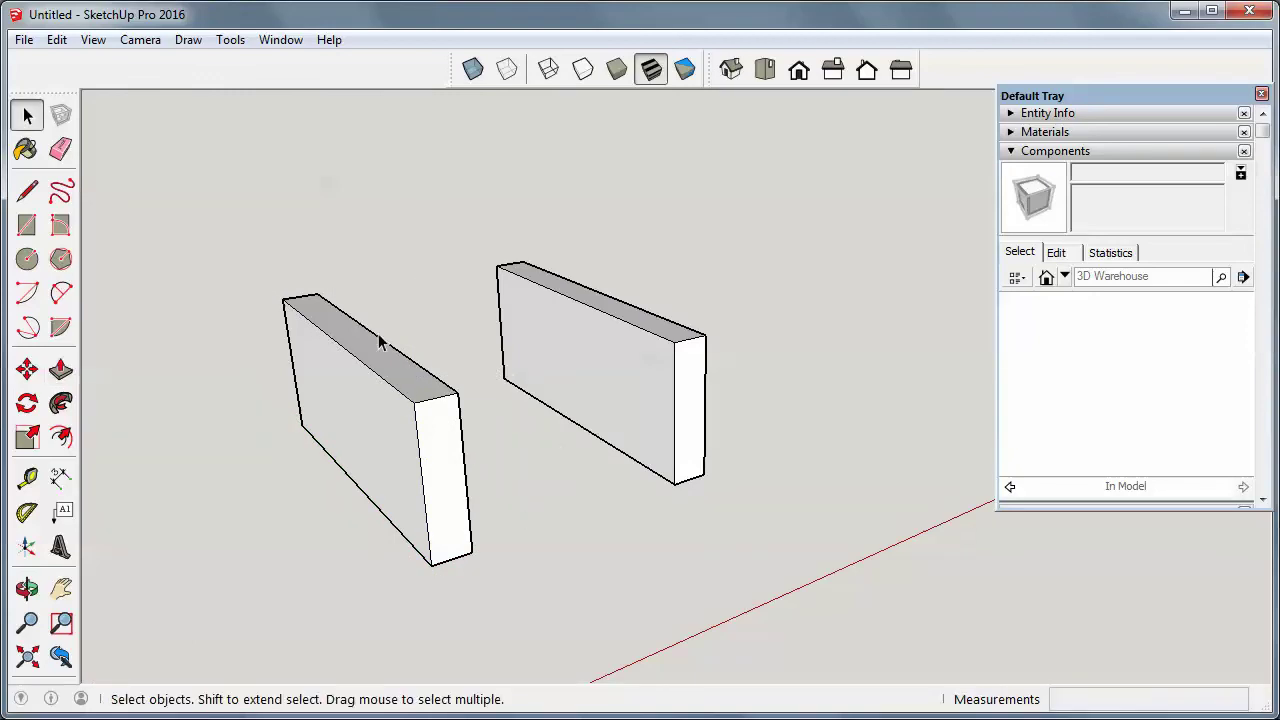
left_click(391, 398)
left_click(532, 369)
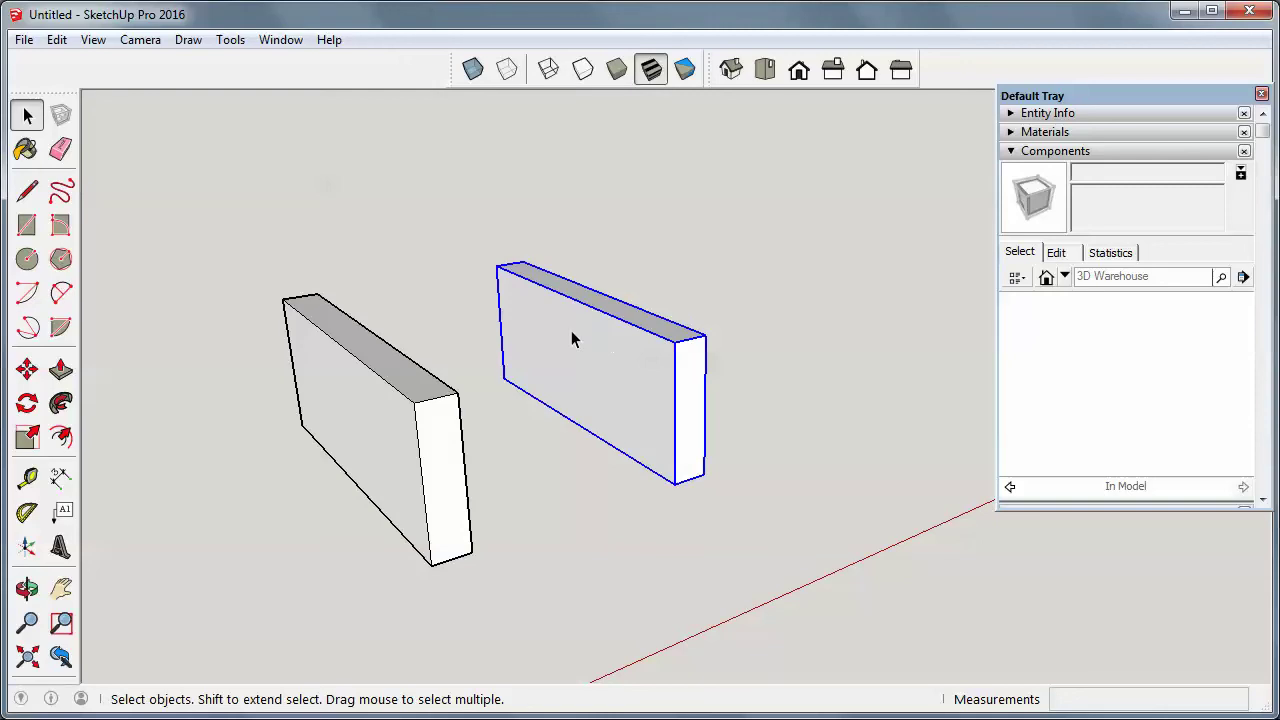
Delete the right board and explode the left board's group.
key("Delete")
left_click(409, 394)
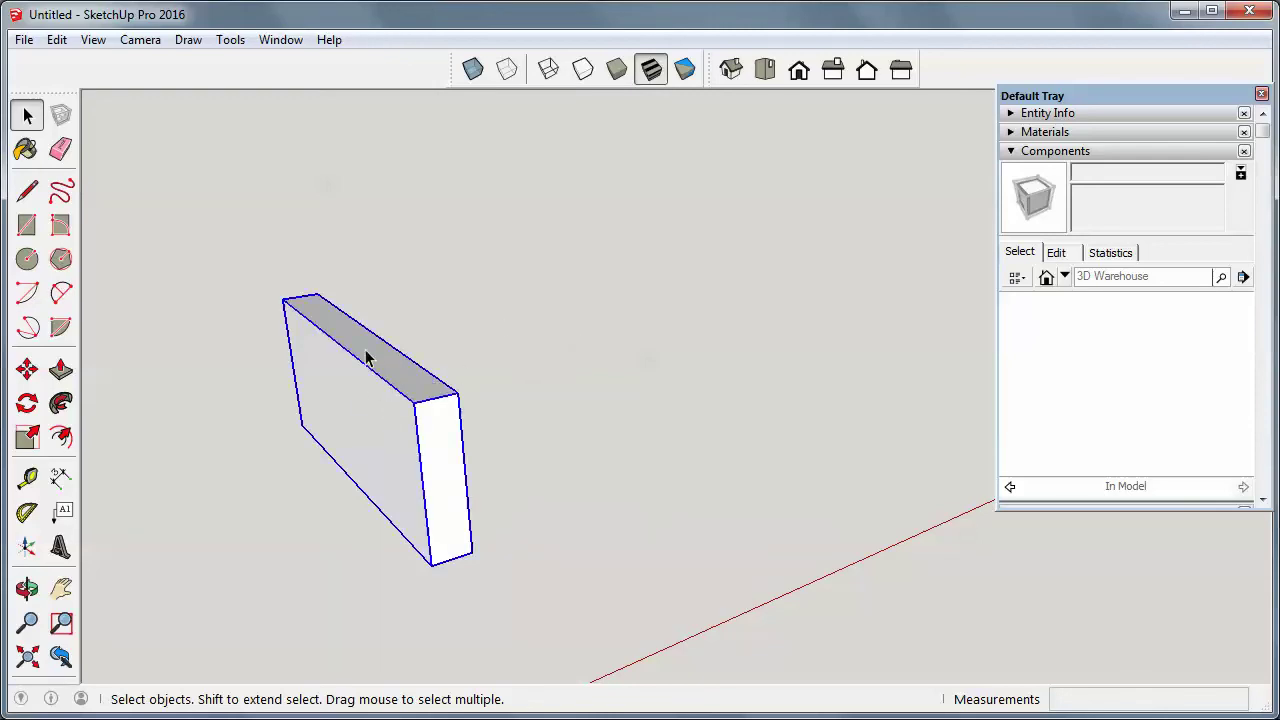
right_click(333, 326)
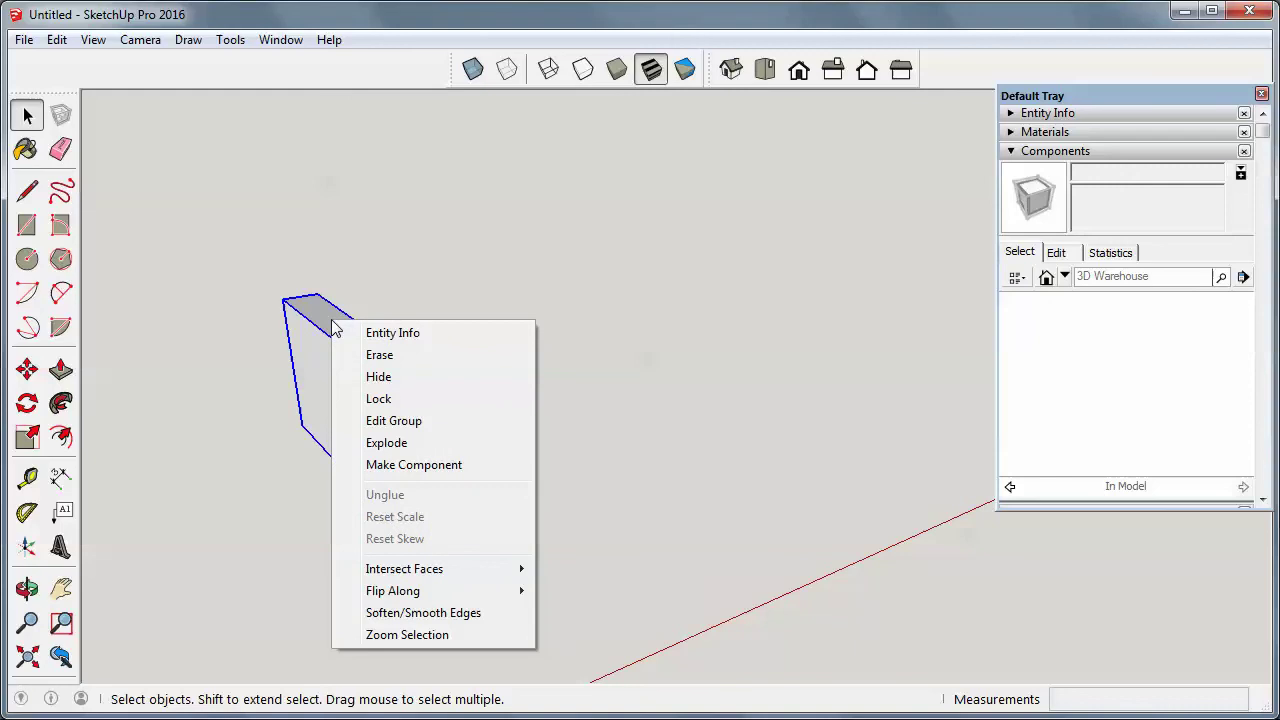
left_click(383, 446)
Check the loose faces, then window-select all of the board's geometry.
left_click(597, 339)
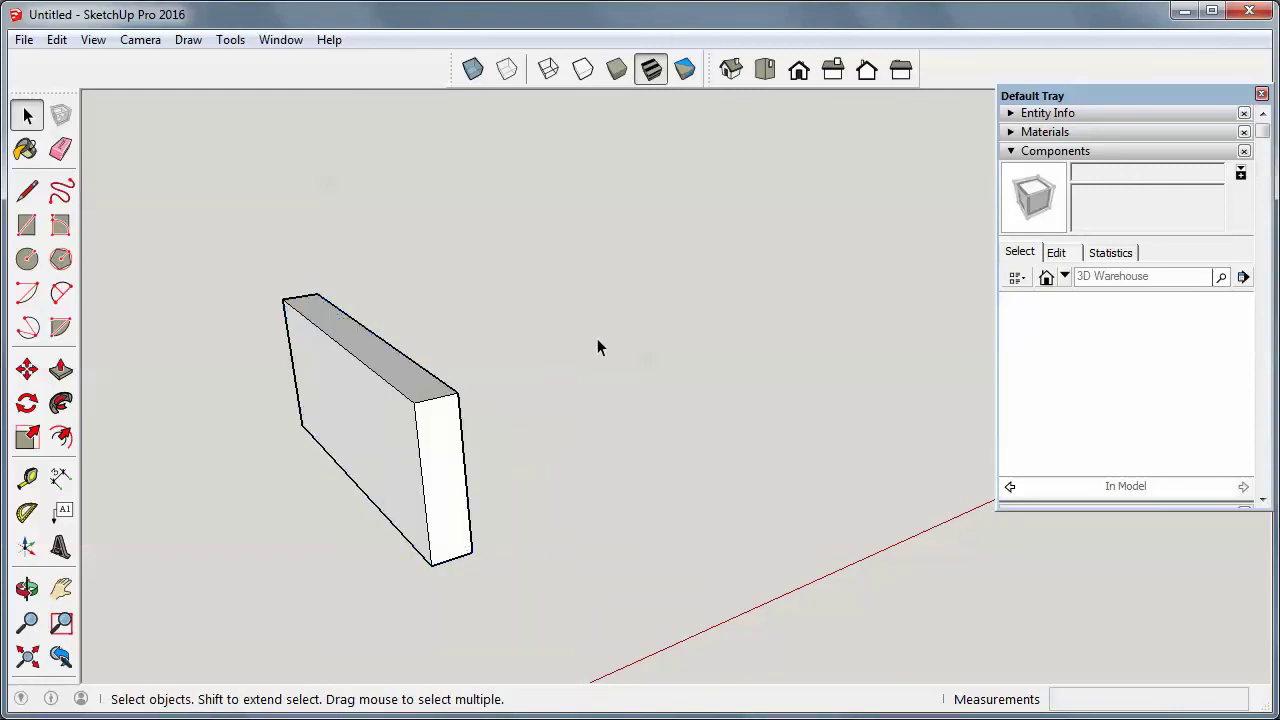
left_click(405, 430)
left_click(430, 440)
left_click(310, 373)
left_click(388, 378)
left_click_drag(213, 256, 557, 597)
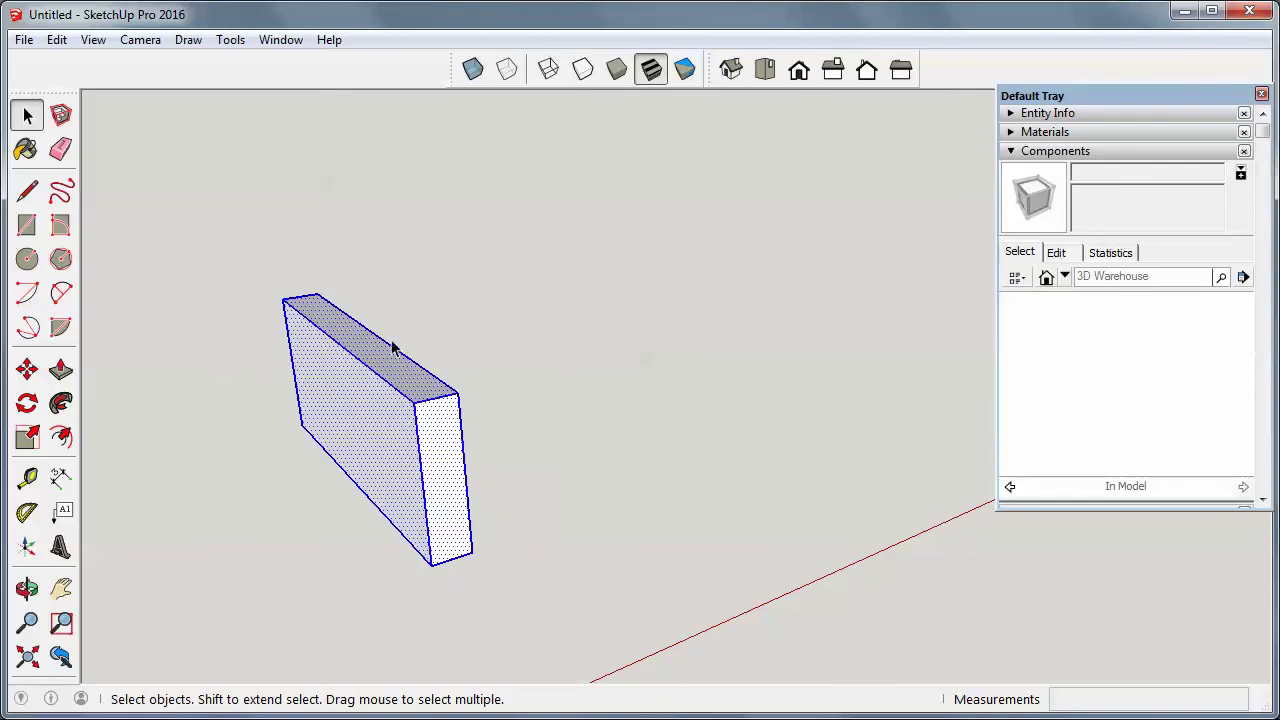
Create a component from the selected board geometry.
right_click(350, 338)
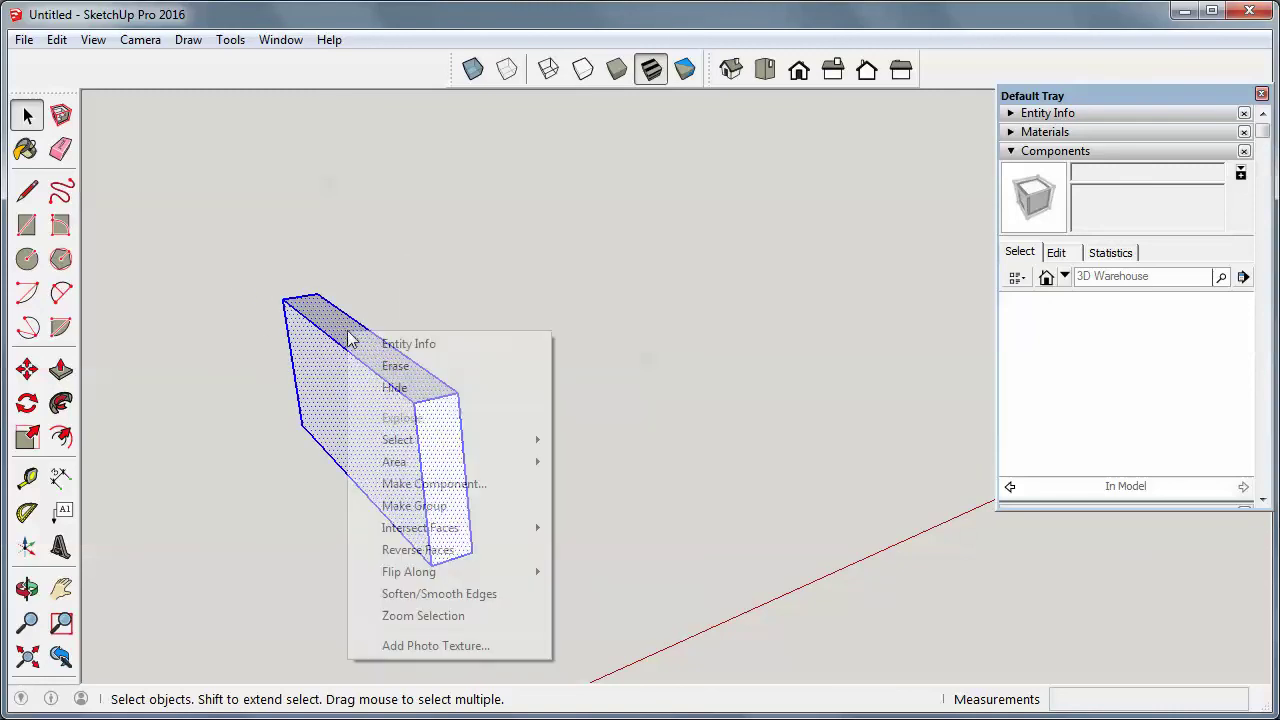
left_click(420, 487)
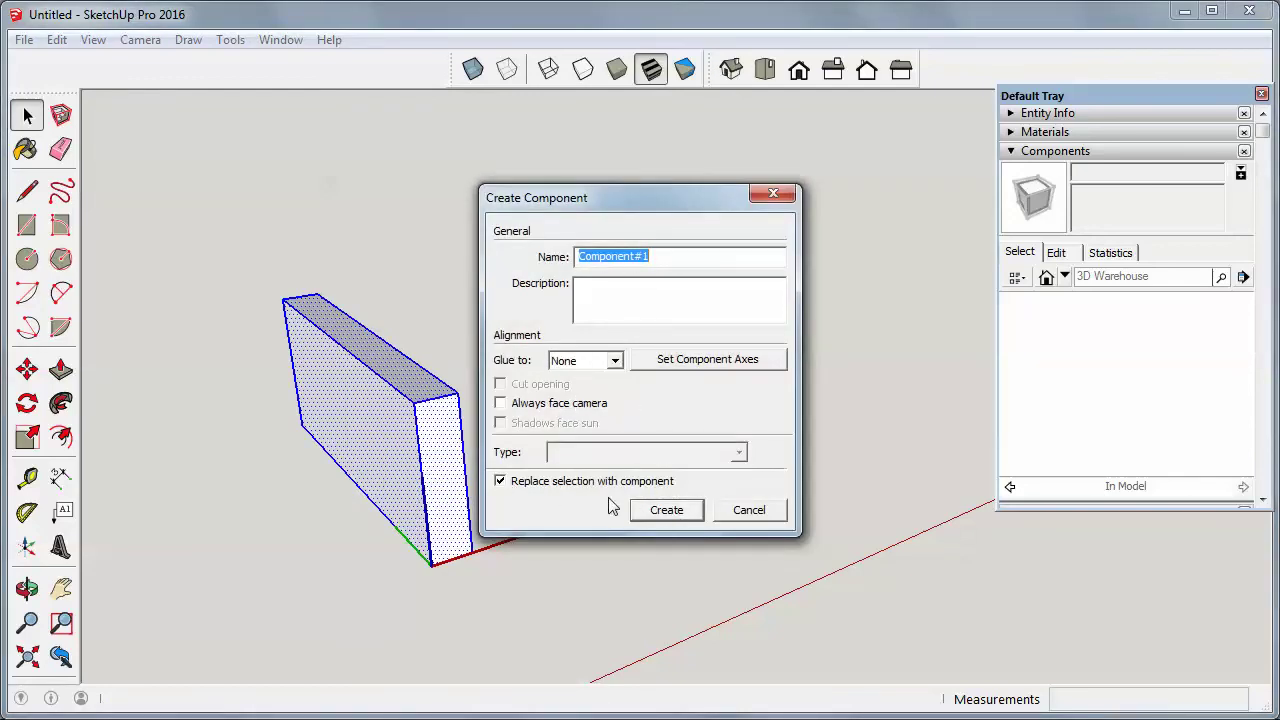
left_click(671, 515)
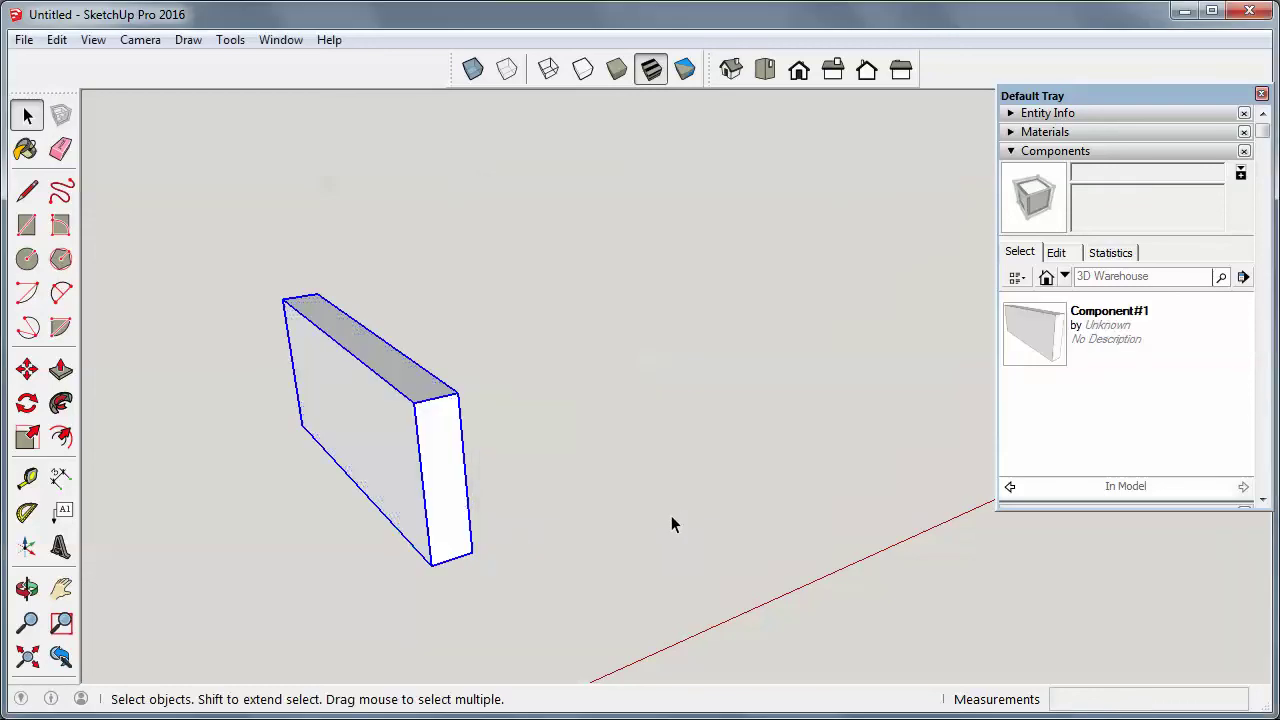
Rename Component#1 to 'Apron' in the Components tray.
left_click(1059, 350)
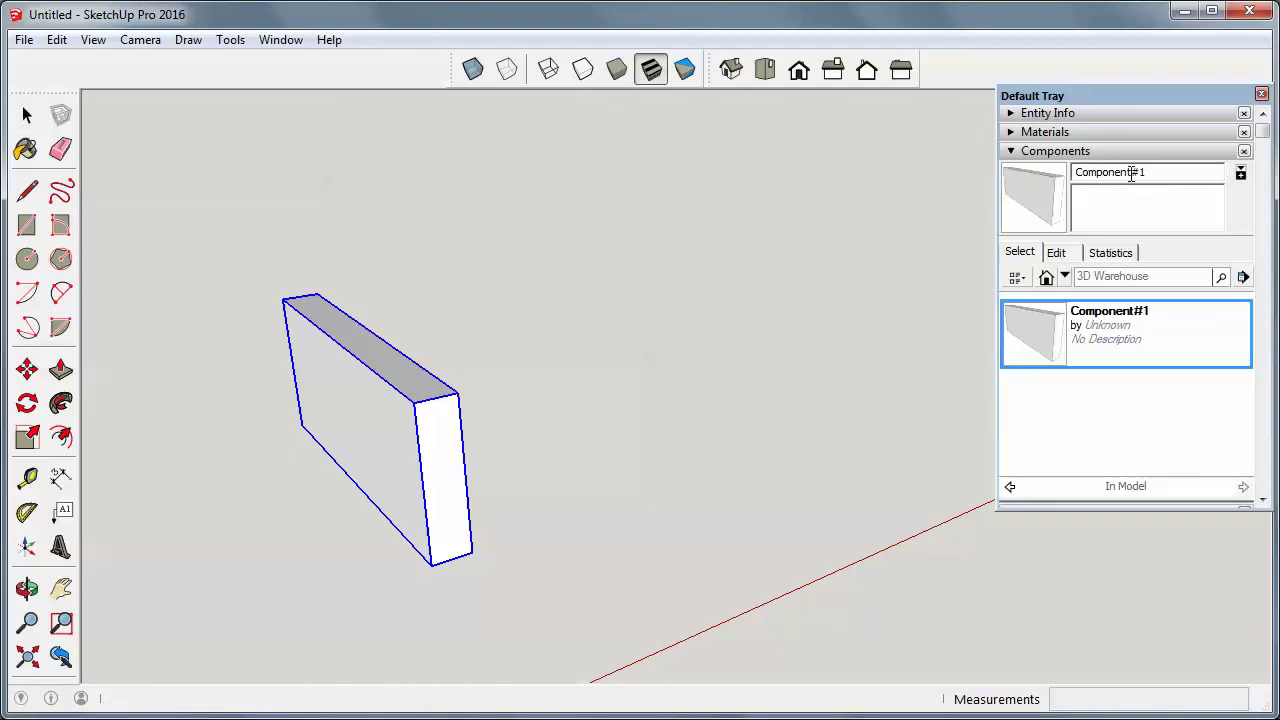
left_click_drag(1160, 175, 1066, 175)
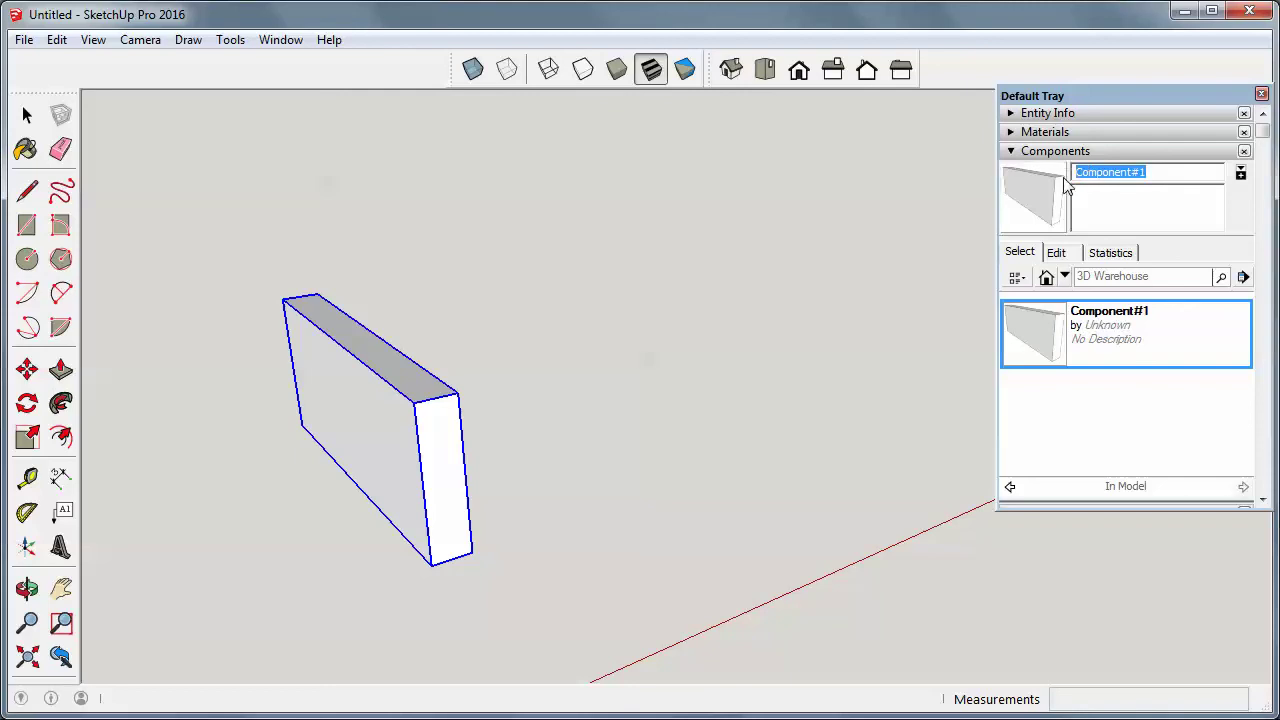
type("A")
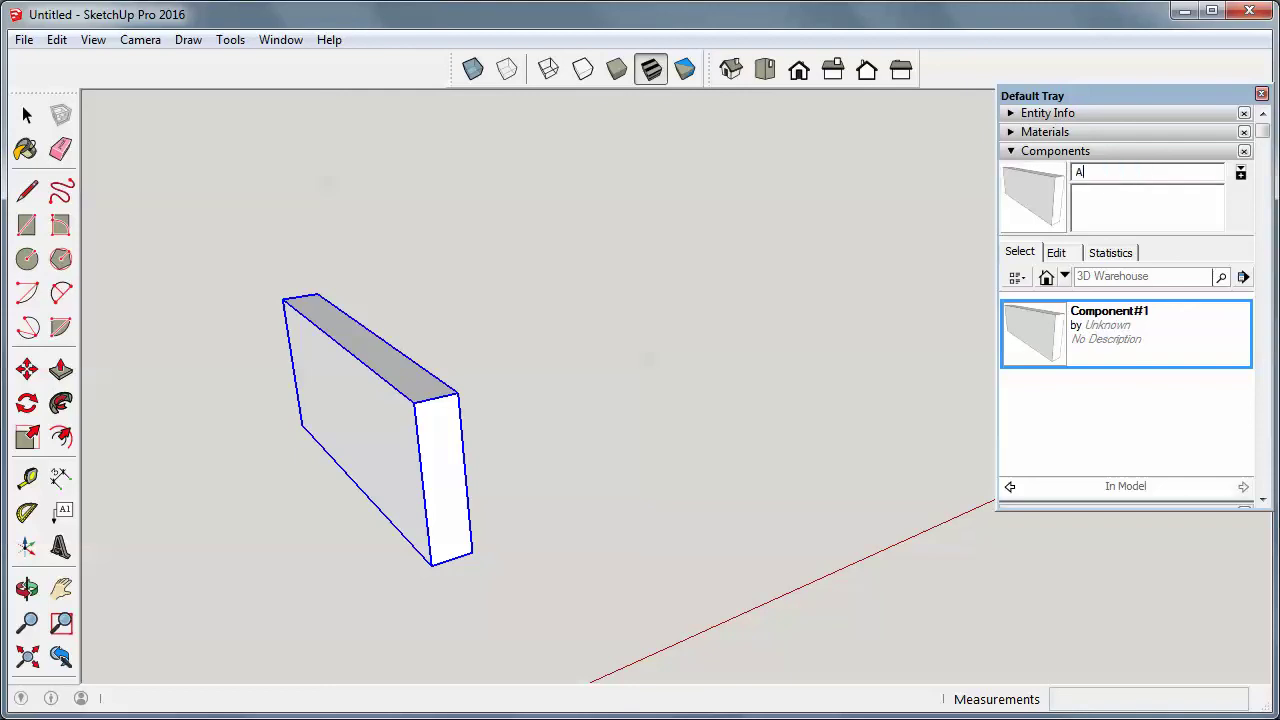
type("pron")
key("Return")
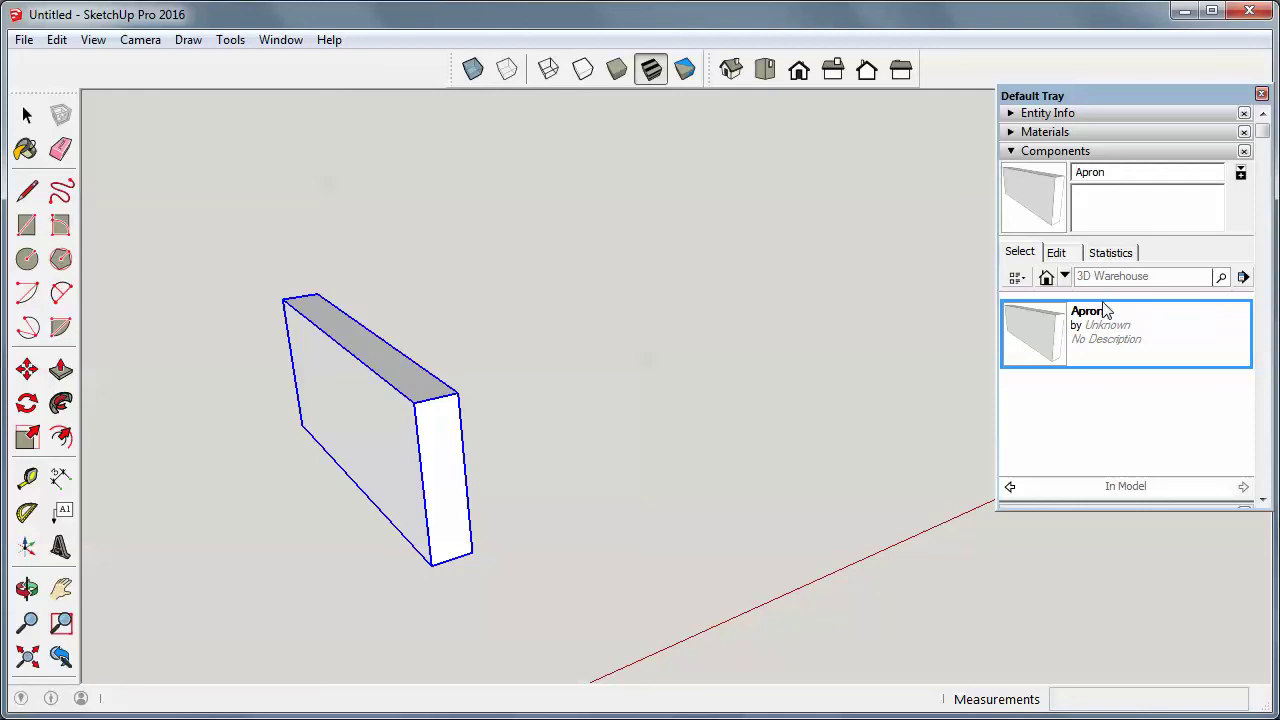
Place an extra Apron from the Components tray, then discard it.
left_click(1078, 320)
left_click(641, 460)
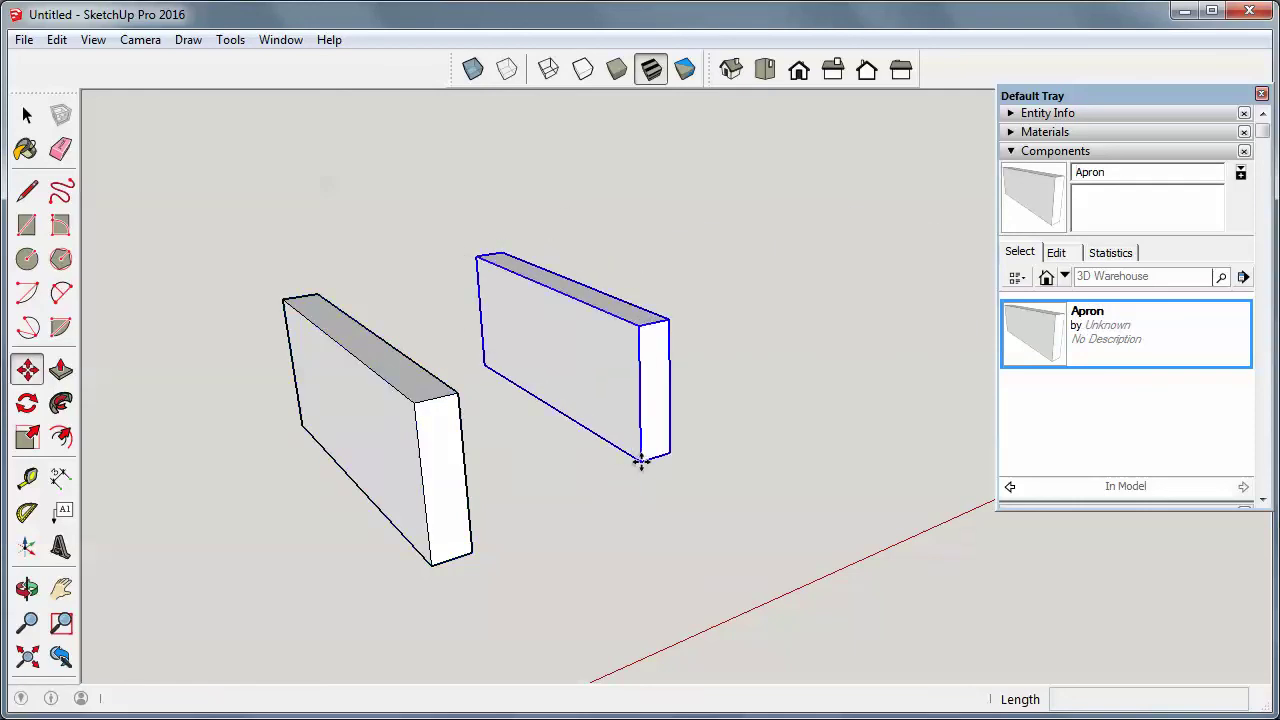
key("Escape")
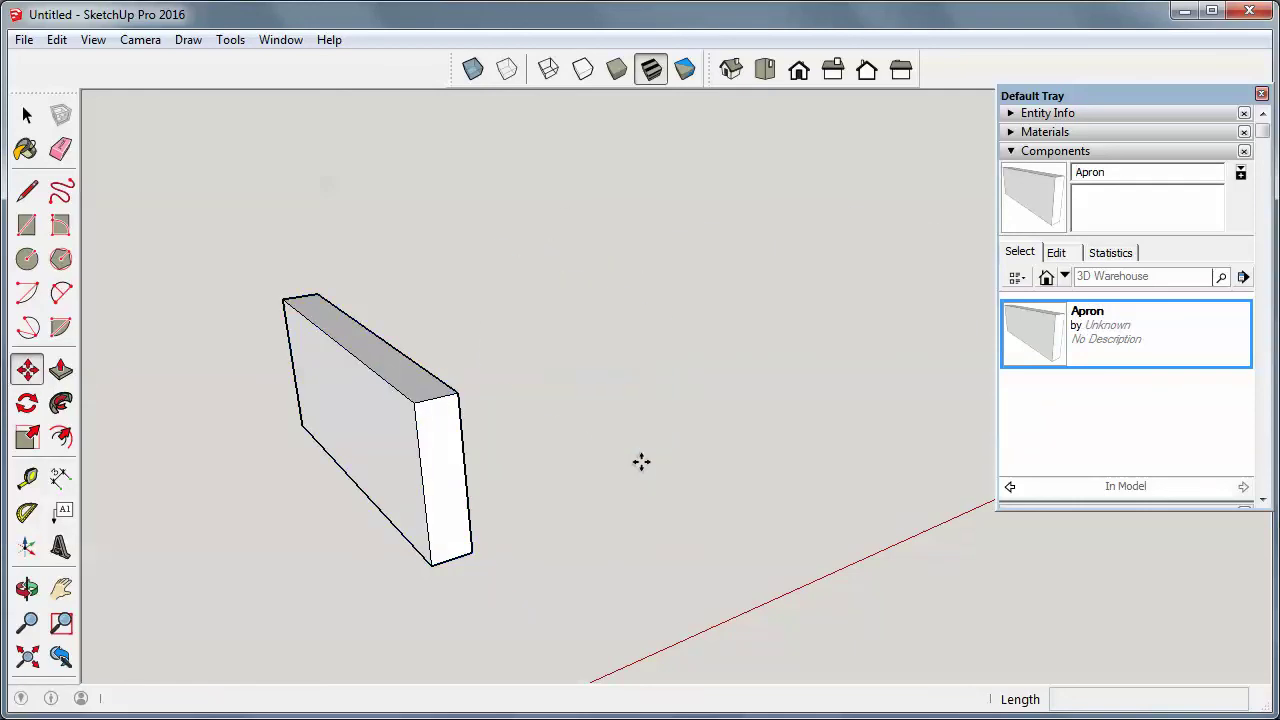
key("space")
Copy the Apron board to the right with Move and Ctrl.
left_click(405, 377)
key("m")
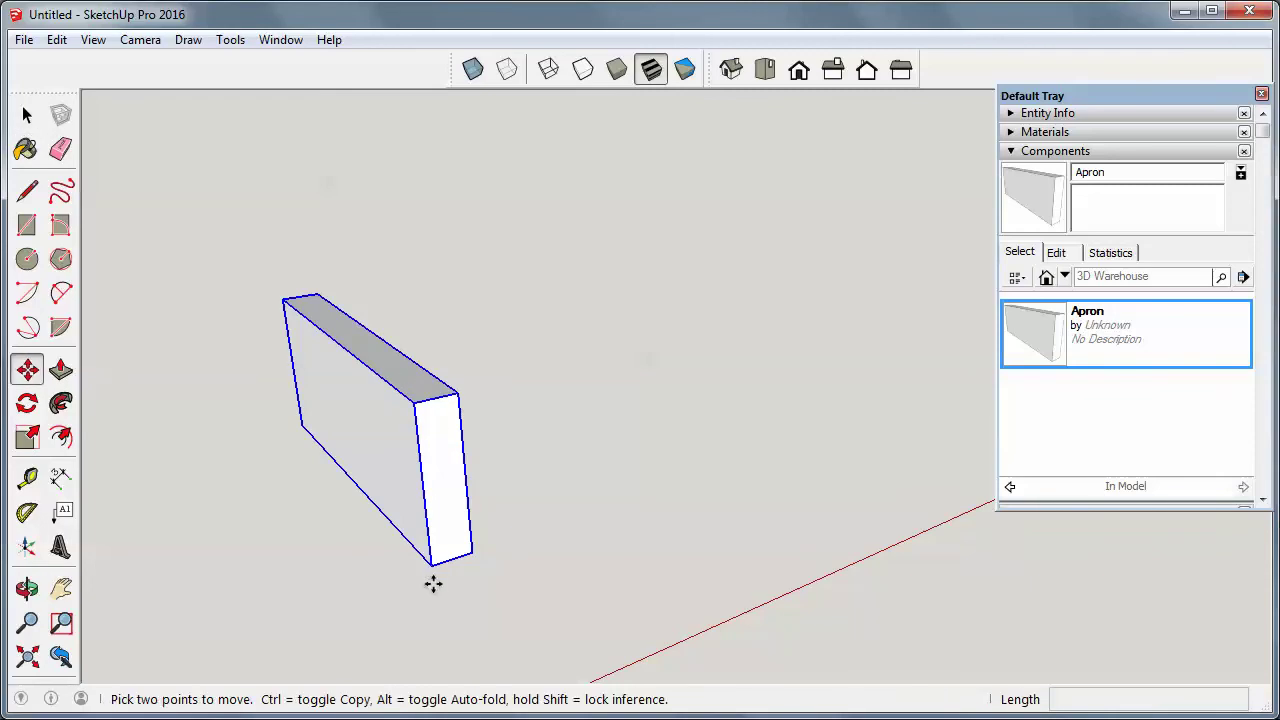
key("ctrl")
left_click(452, 563)
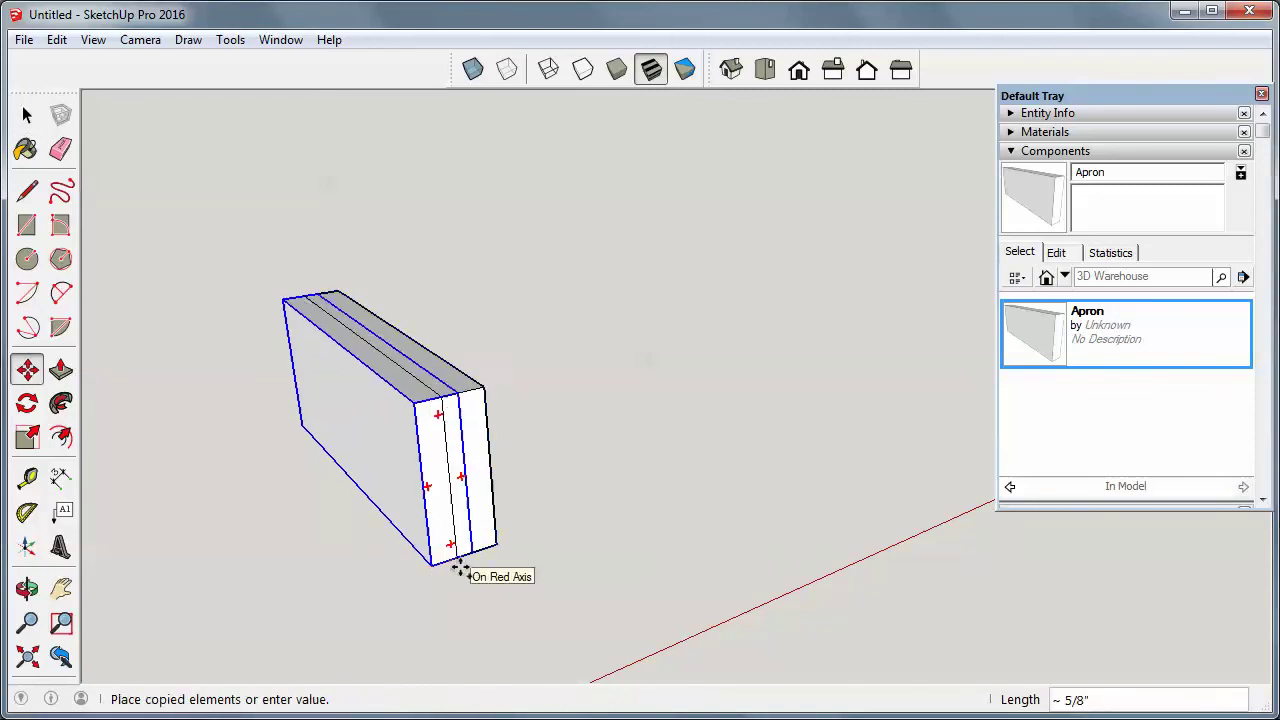
left_click(716, 487)
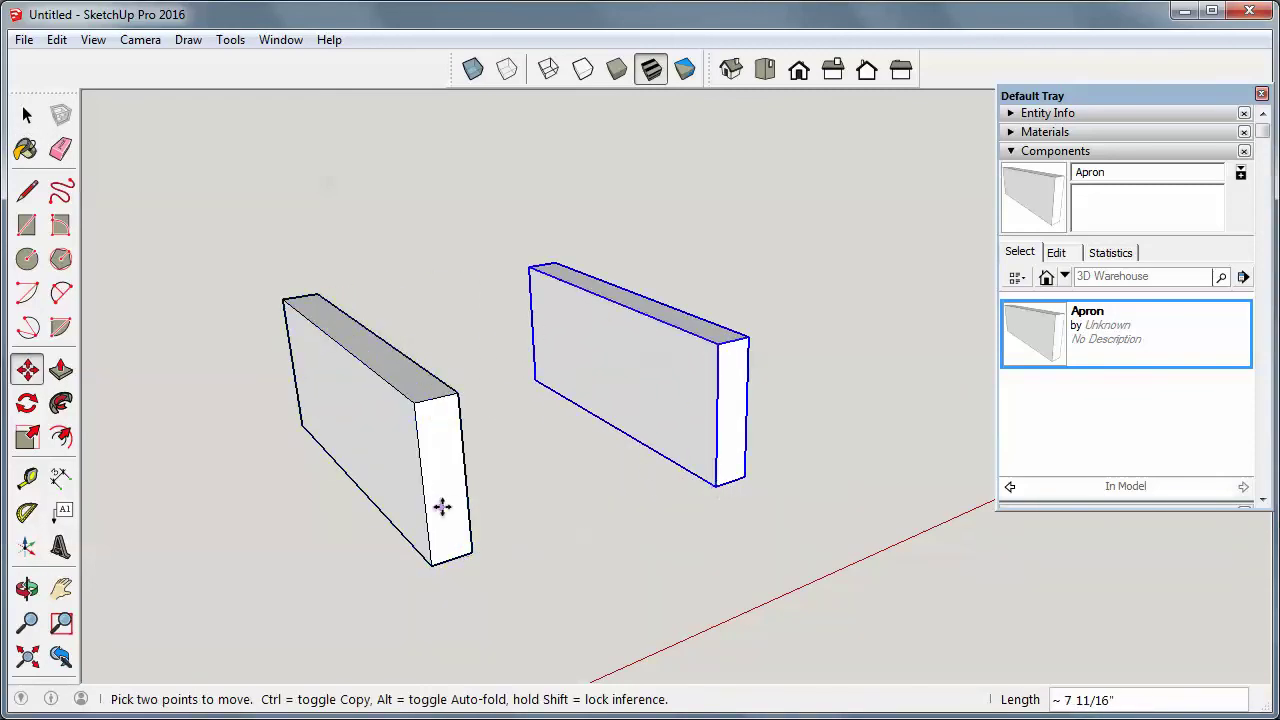
key("space")
left_click(448, 482)
Inside the Apron component, offset the end face outline inward by .25.
double_click(435, 474)
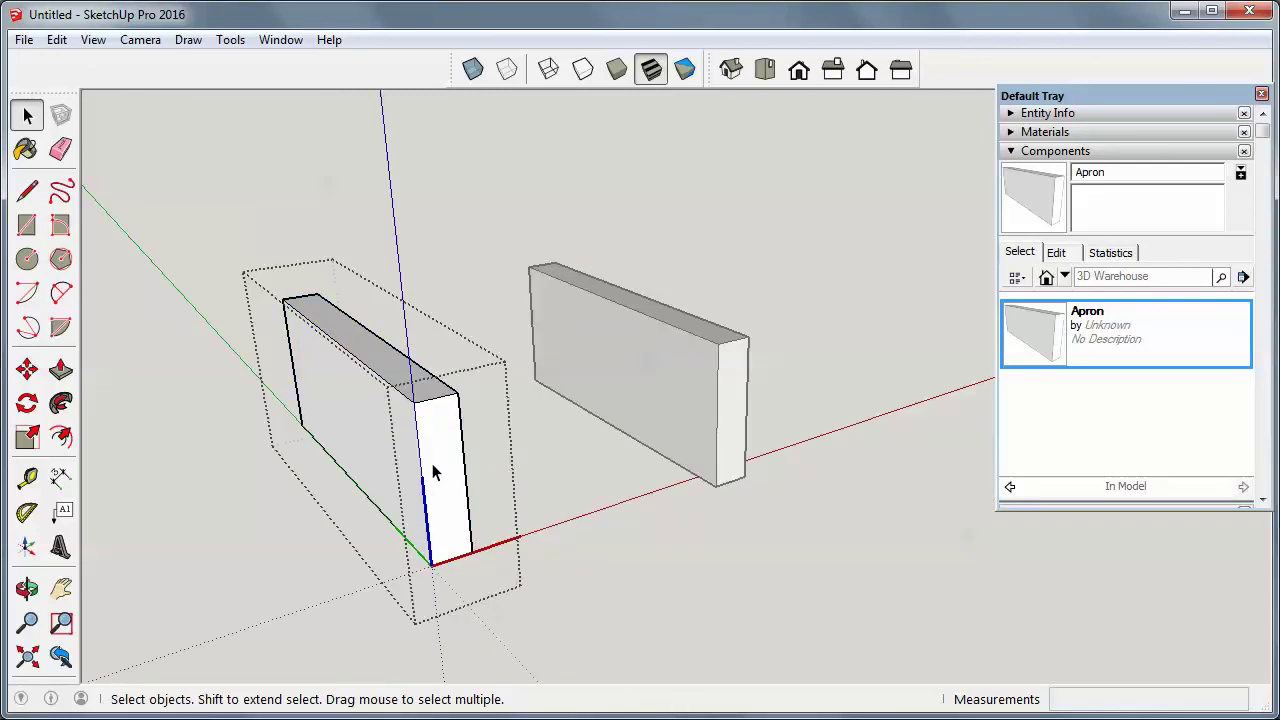
key("f")
left_click(426, 457)
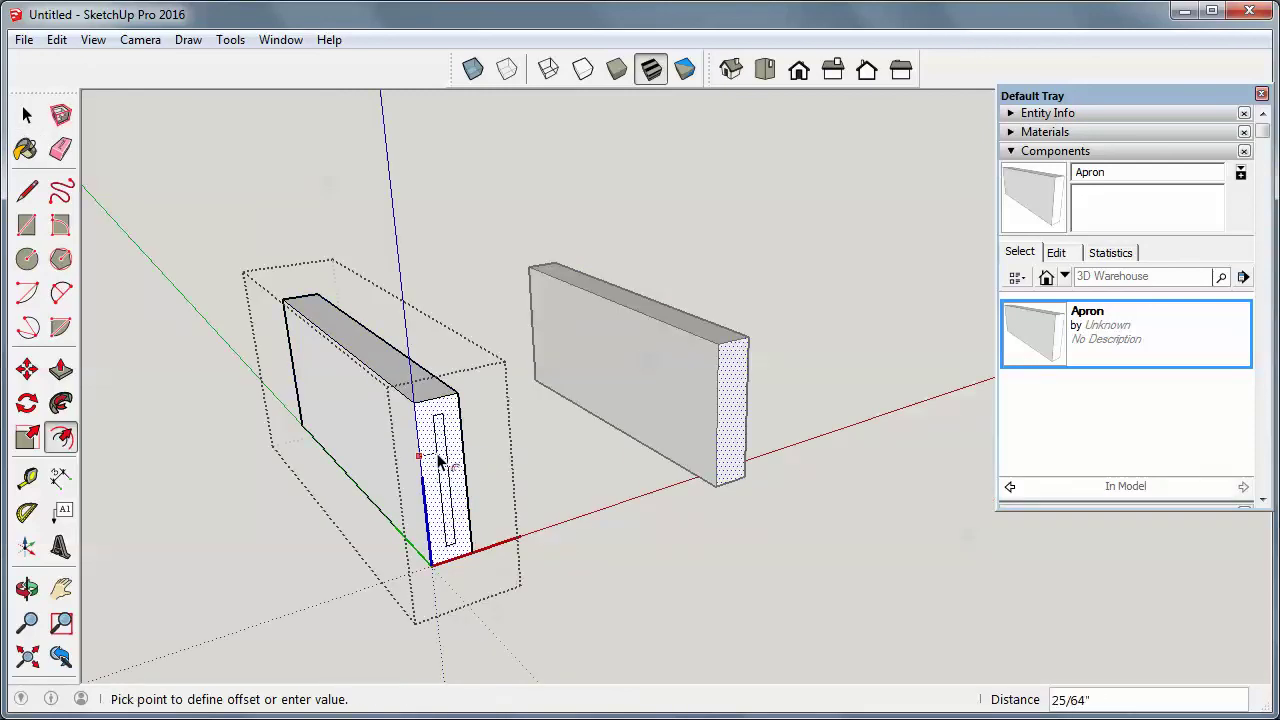
type(".25")
key("Return")
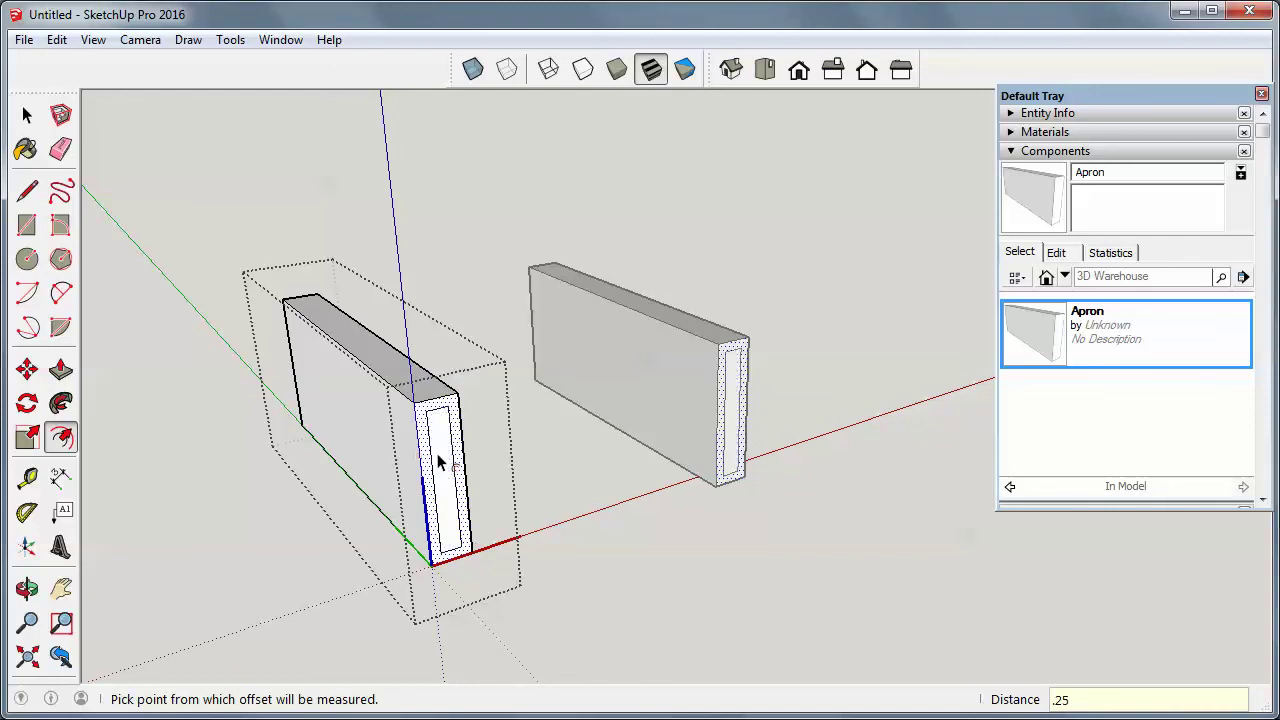
Pull the inner end face outward into a tenon and exit component editing.
key("space")
left_click(446, 470)
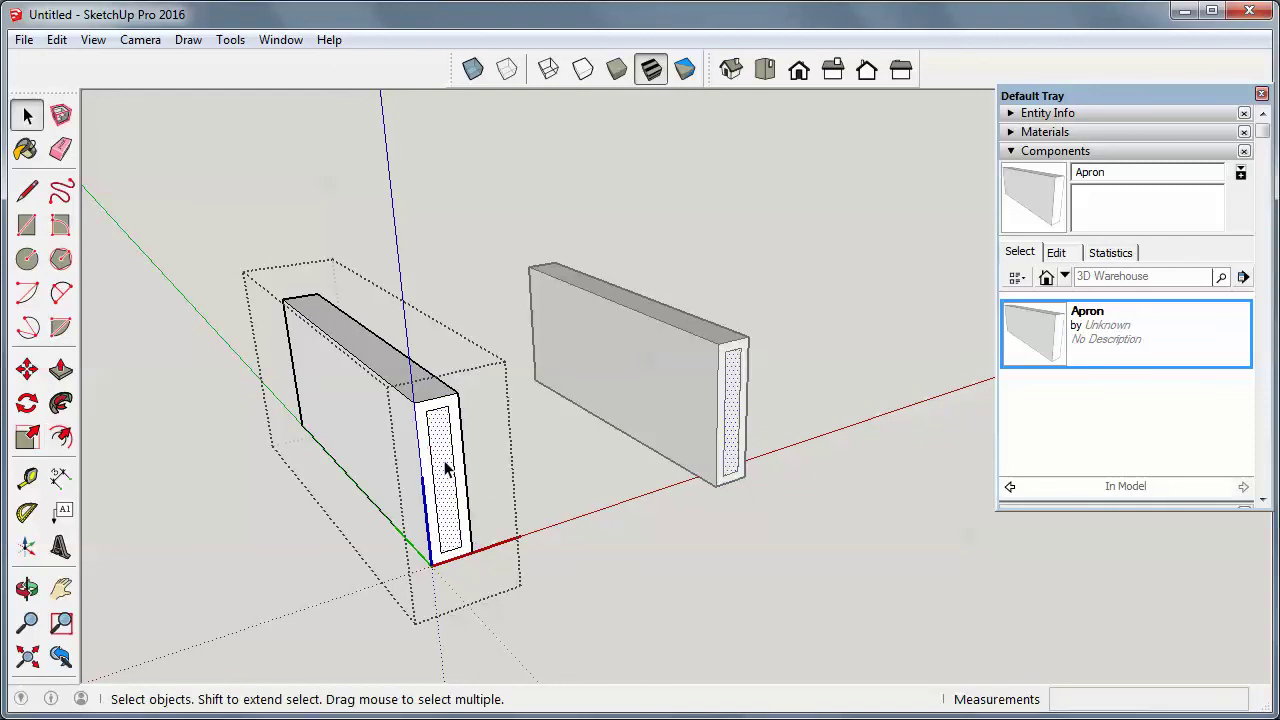
key("p")
left_click(446, 470)
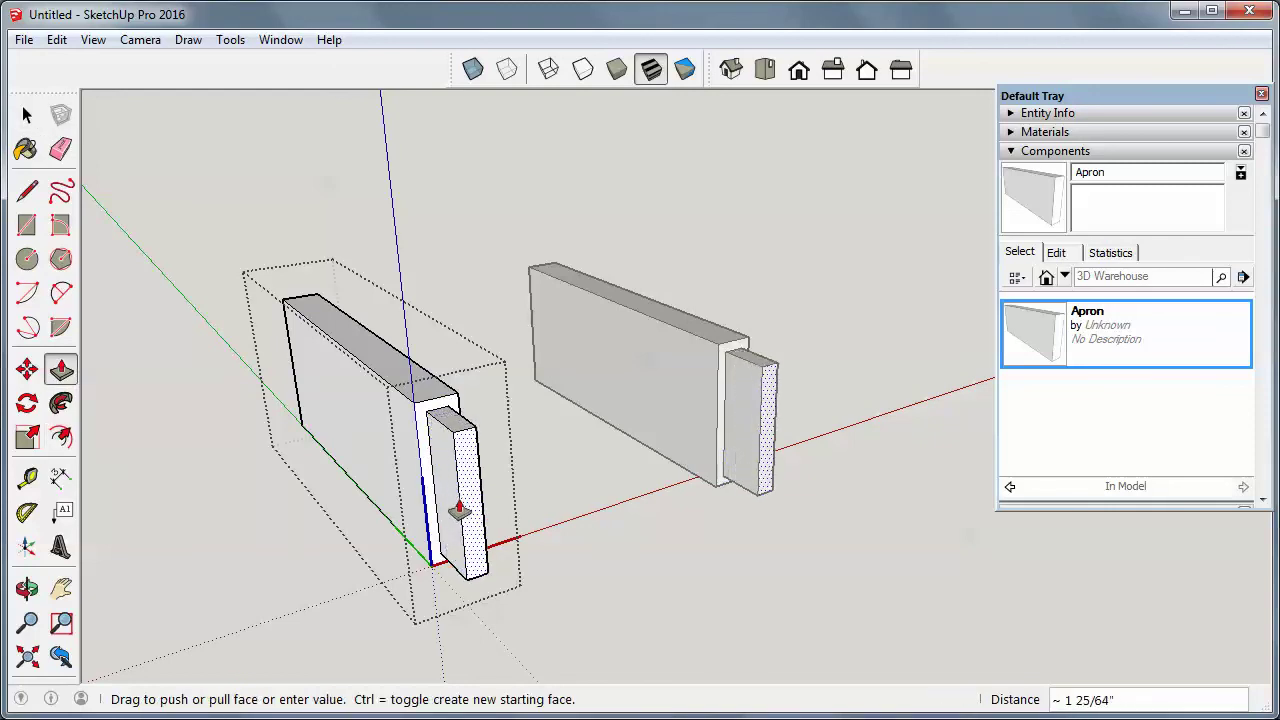
left_click(463, 516)
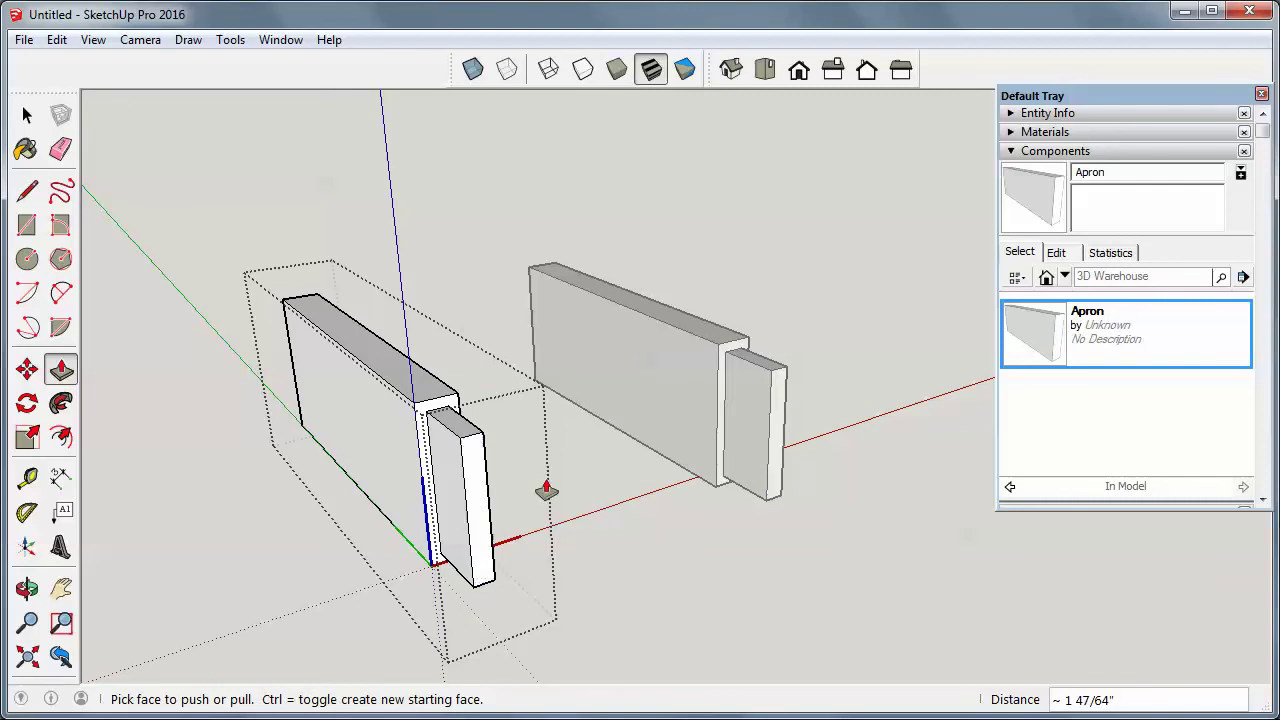
key("space")
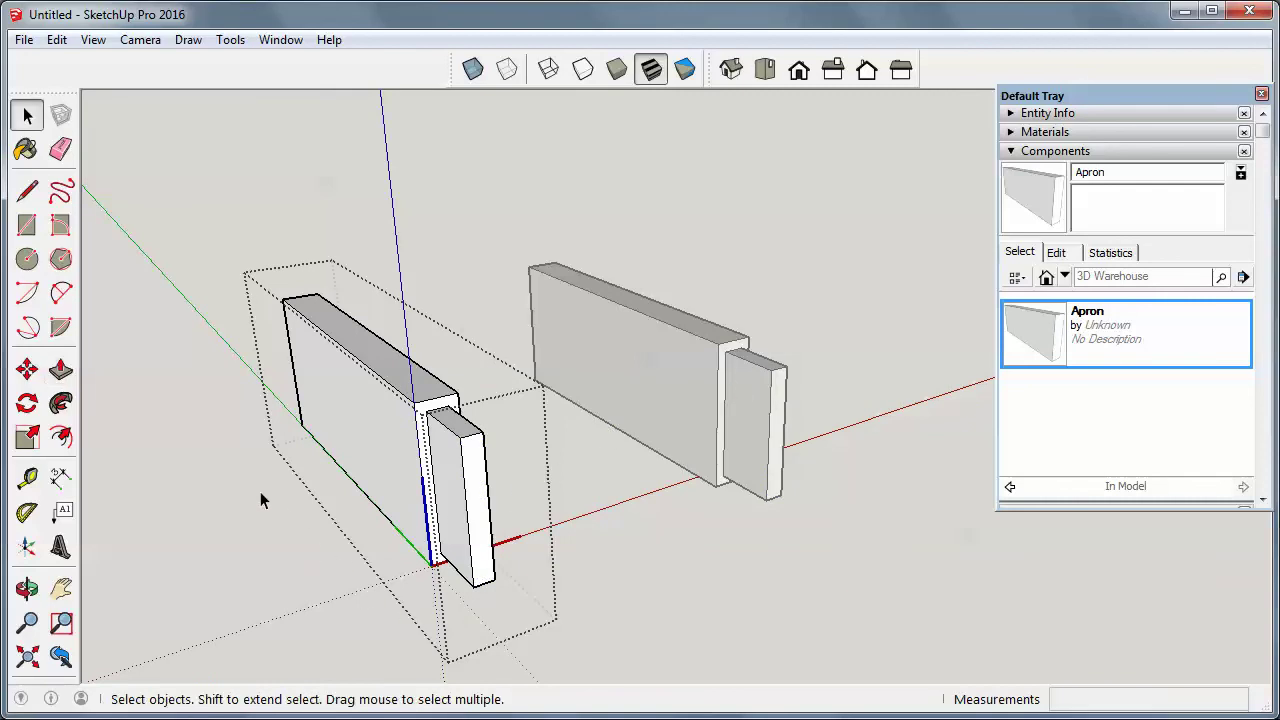
left_click(260, 491)
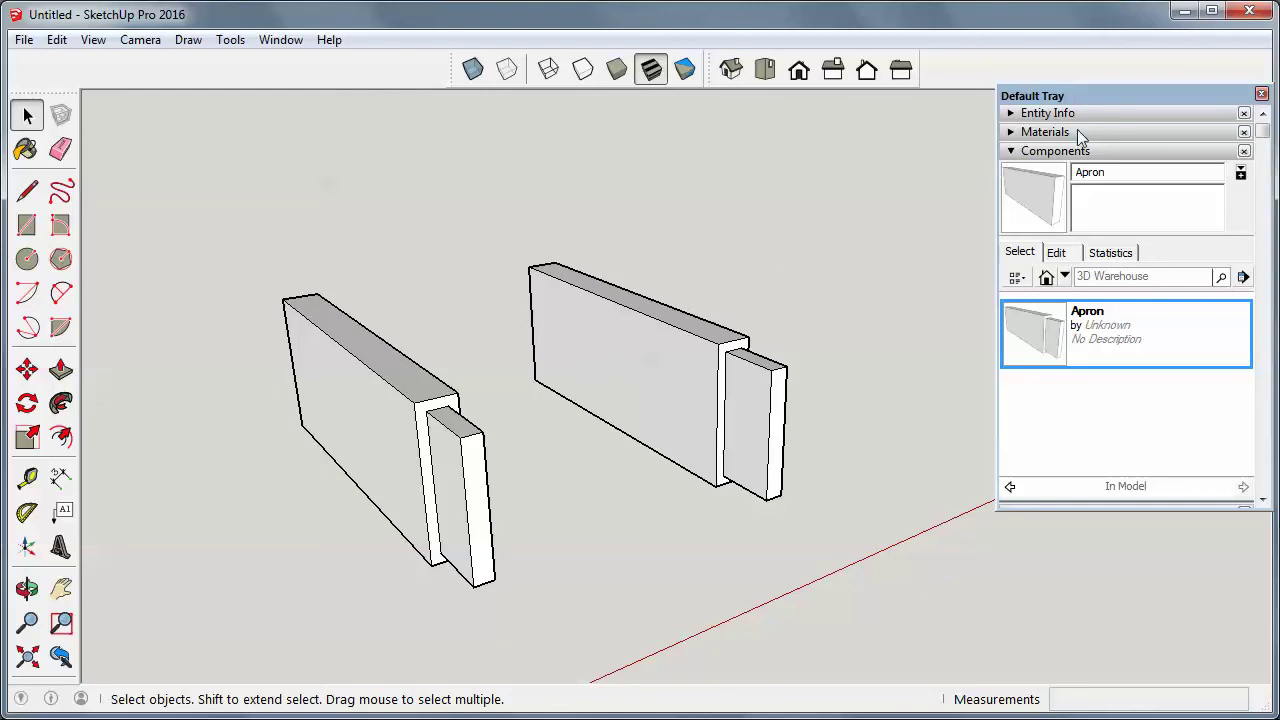
left_click(1048, 113)
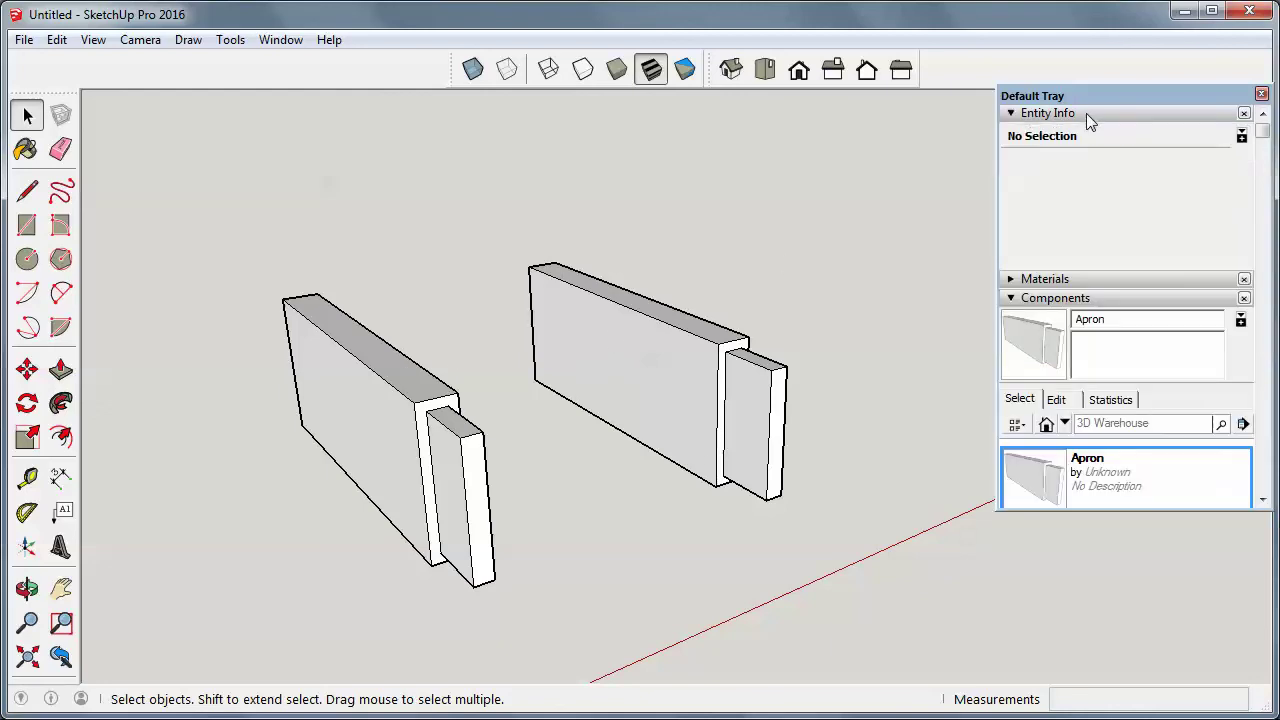
left_click(388, 367)
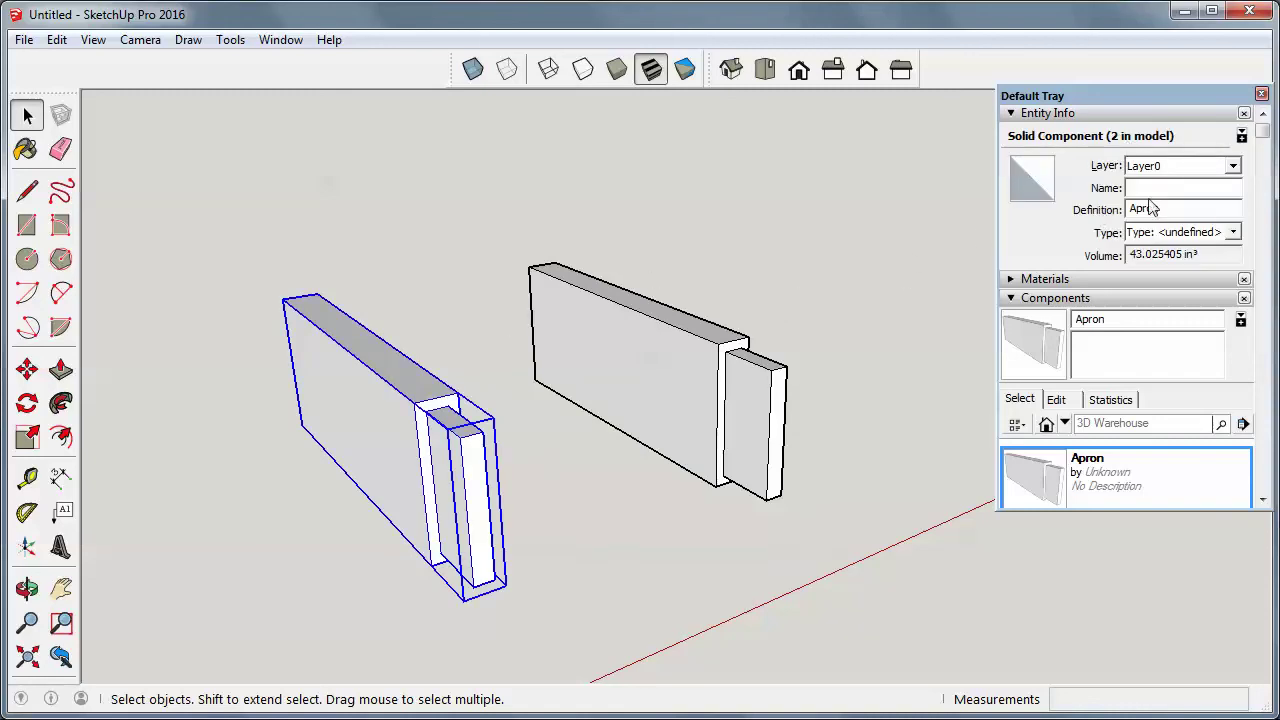
left_click(1113, 112)
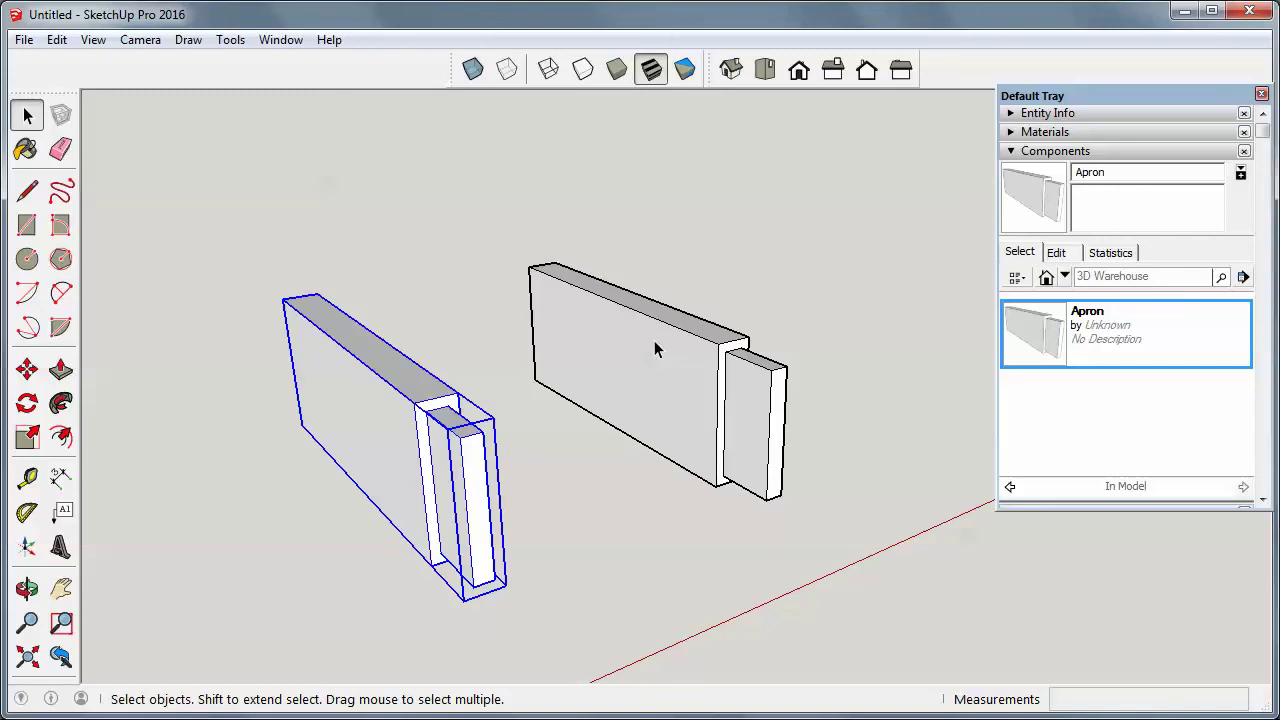
Make the right board a unique component, separate from Apron.
left_click(581, 345)
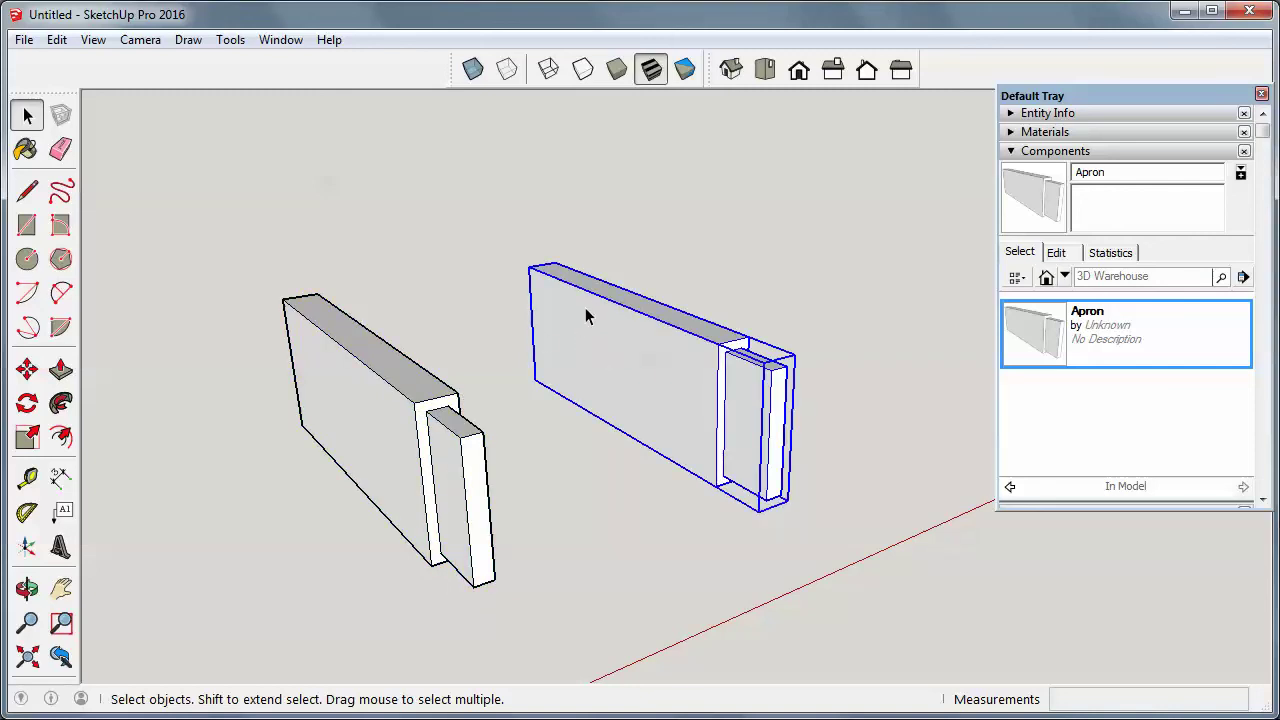
right_click(586, 316)
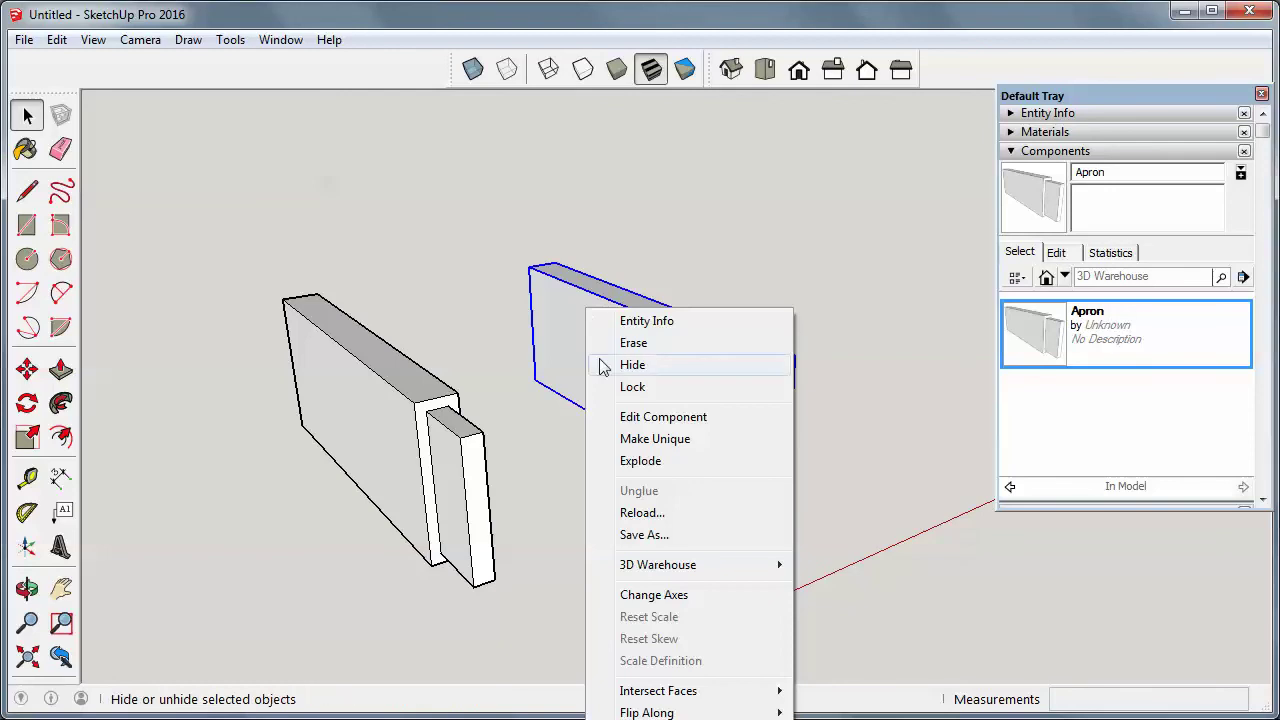
left_click(647, 441)
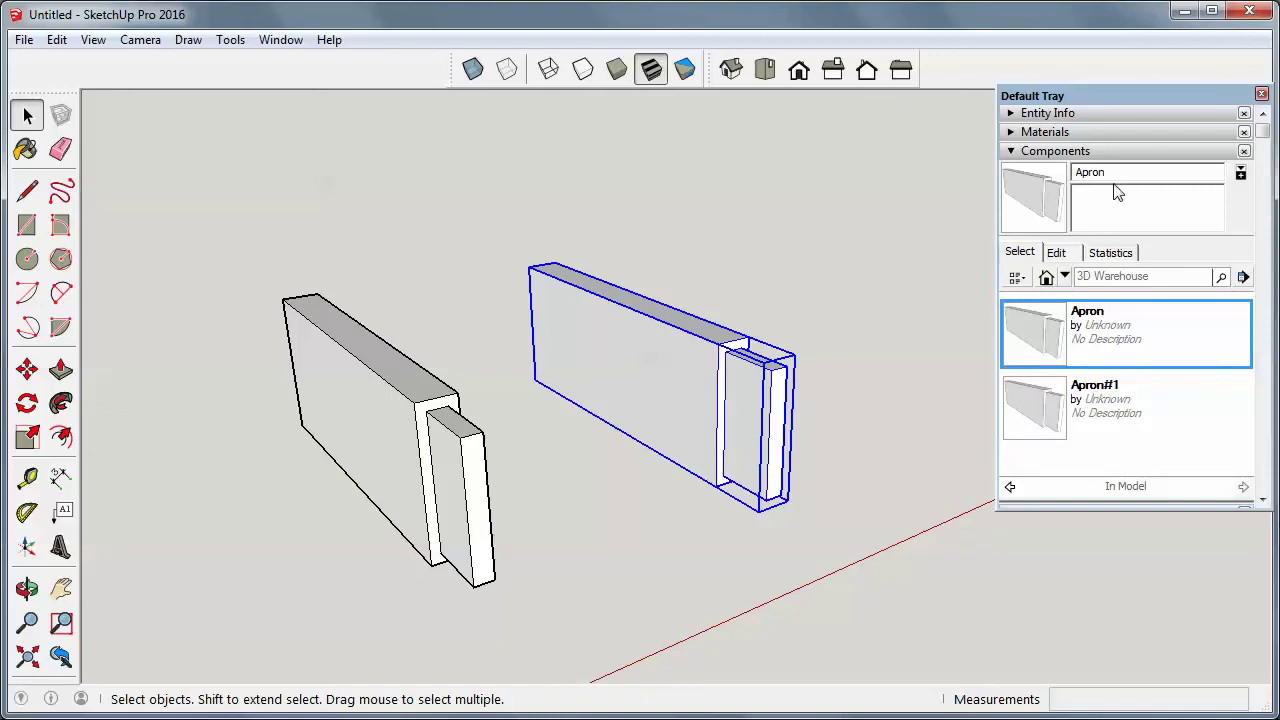
Rename the new Apron#1 component definition to 'Apron Long'.
left_click(1076, 400)
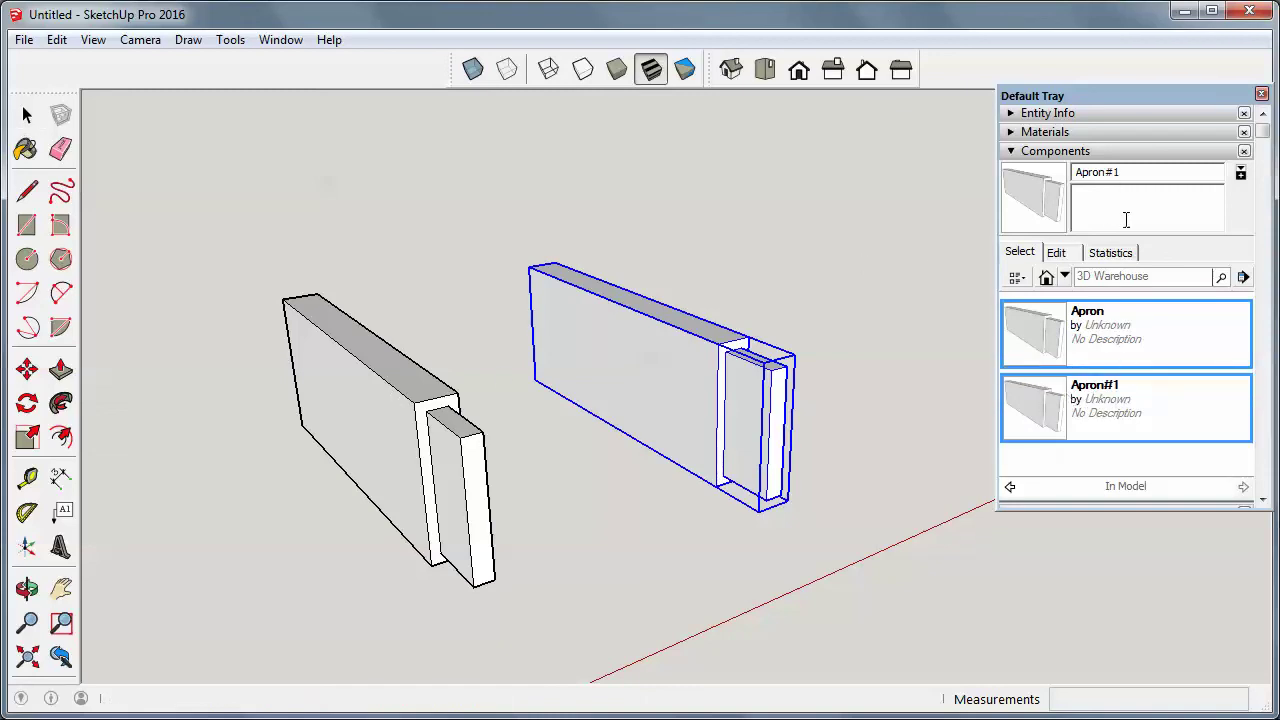
left_click(1144, 172)
key("BackSpace")
key("BackSpace")
type("Long")
key("Return")
left_click(1034, 196)
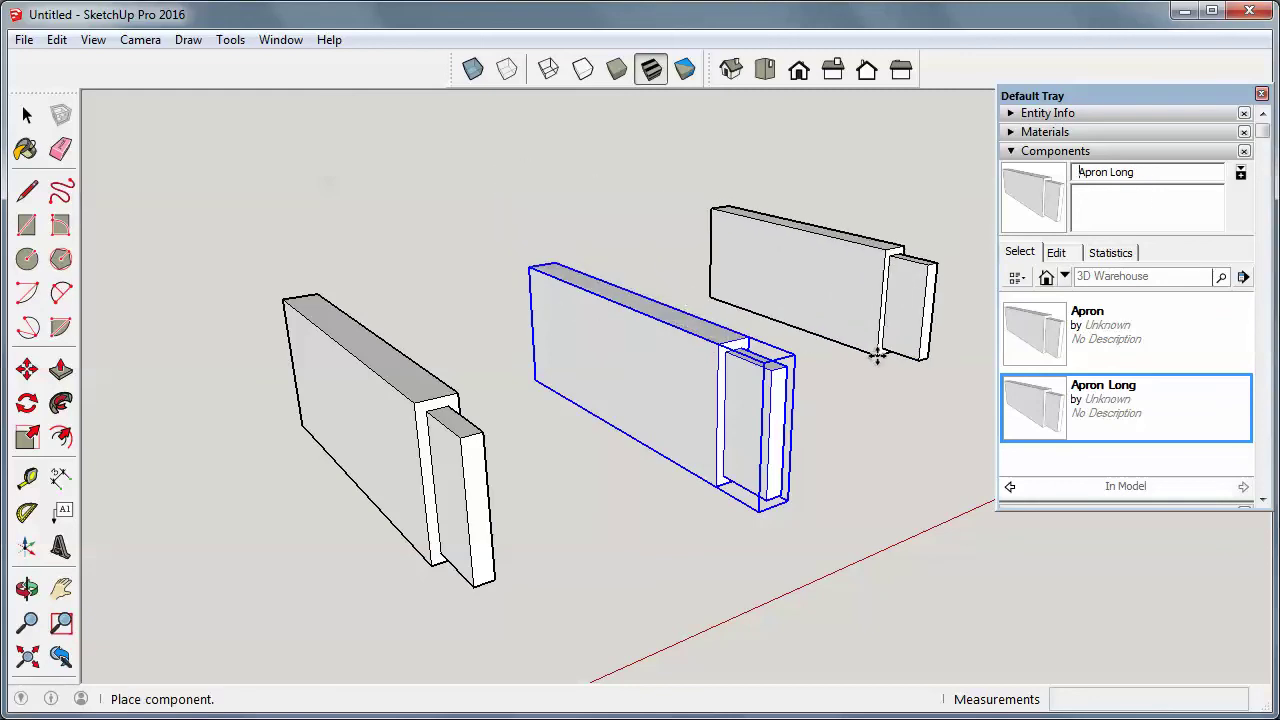
key("Escape")
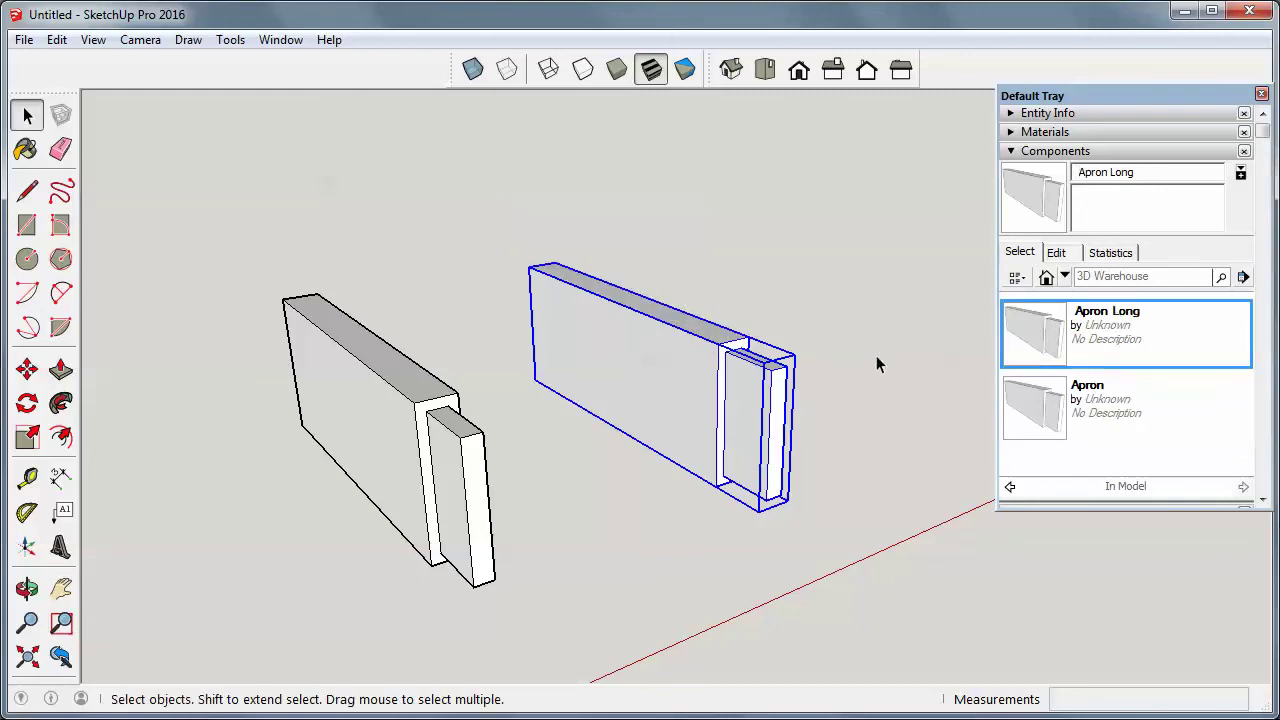
Inside Apron Long, move the tenon end outward to lengthen the board, then zoom out.
double_click(691, 375)
left_click_drag(666, 272, 795, 508)
key("m")
left_click(725, 497)
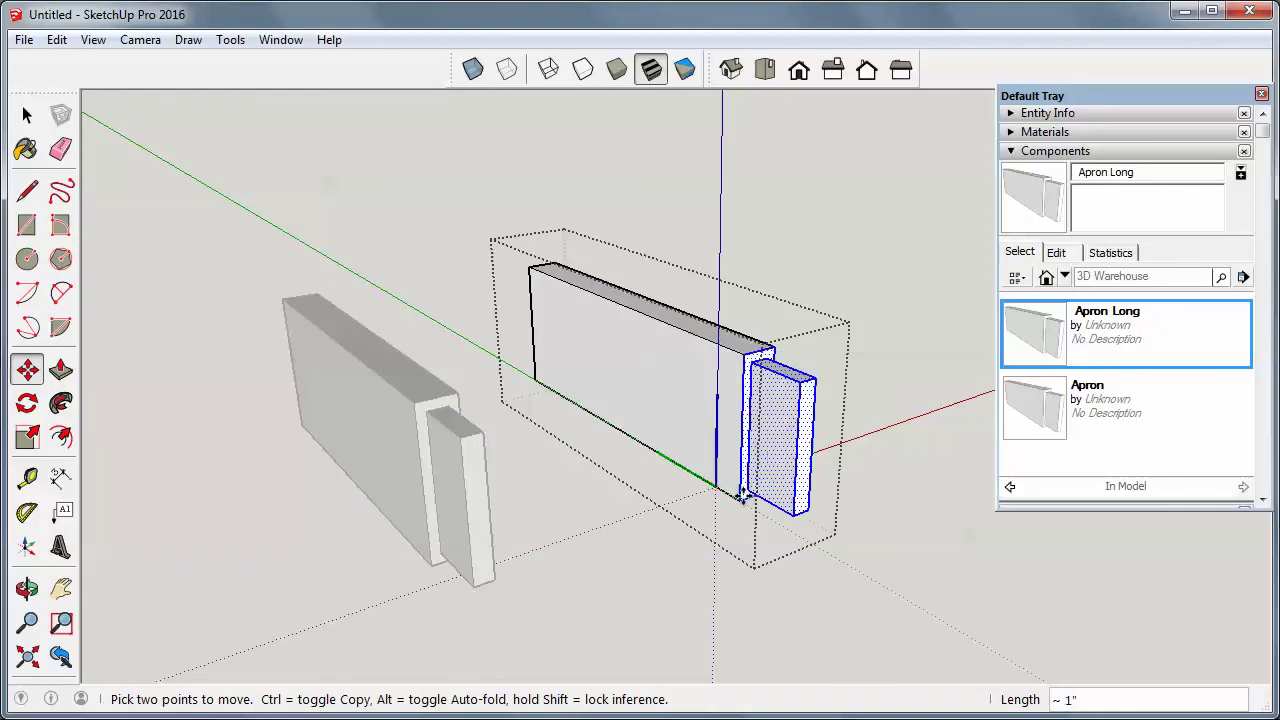
left_click(778, 520)
key("space")
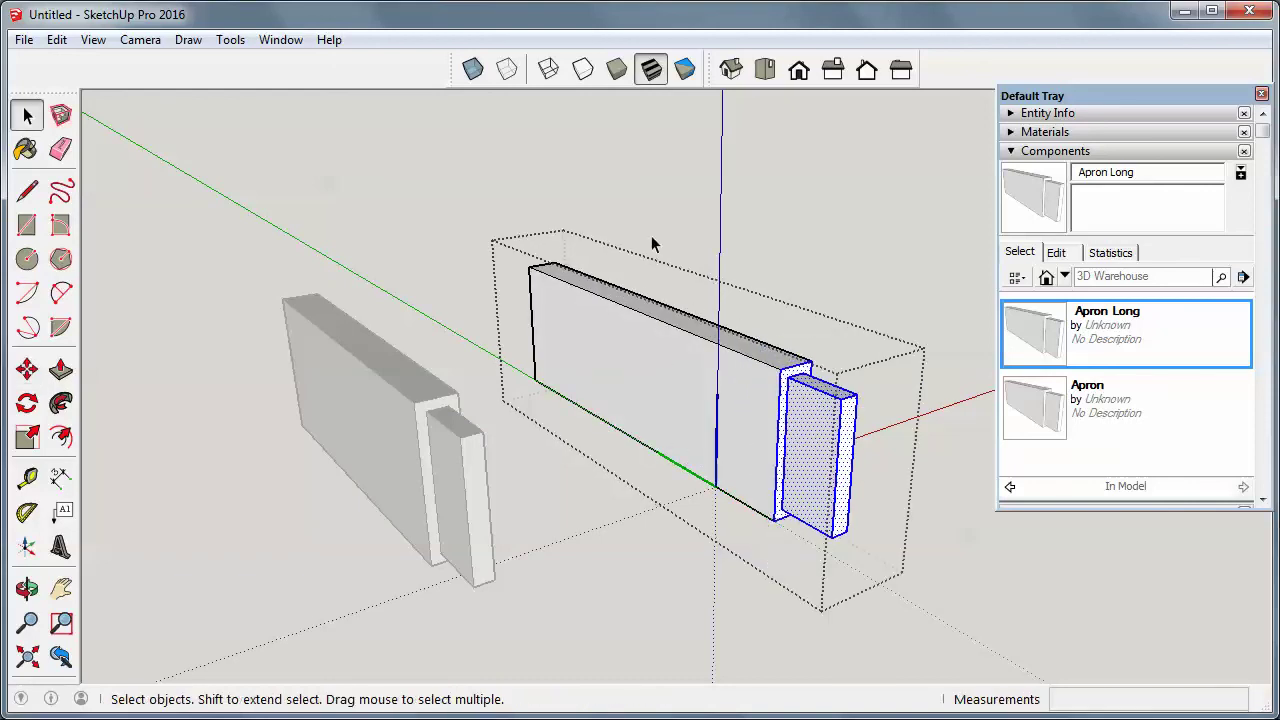
left_click(652, 210)
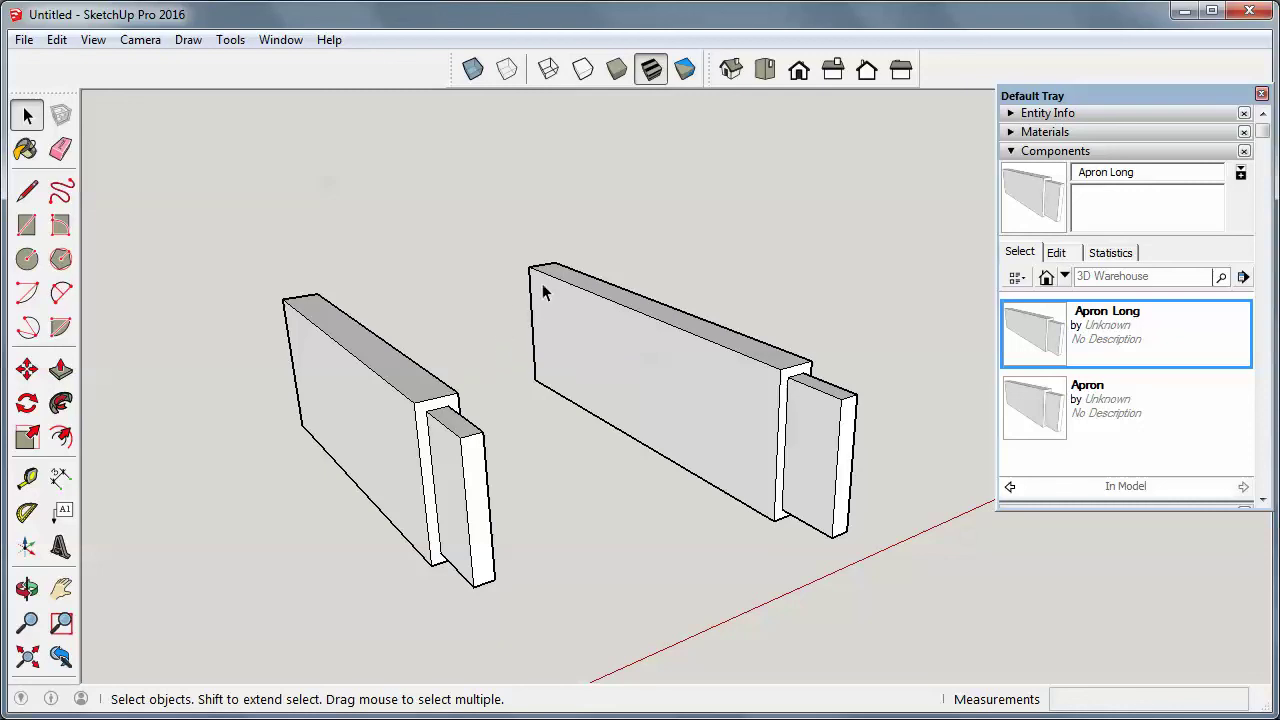
scroll(543, 290, "down", 2)
scroll(568, 323, "down", 2)
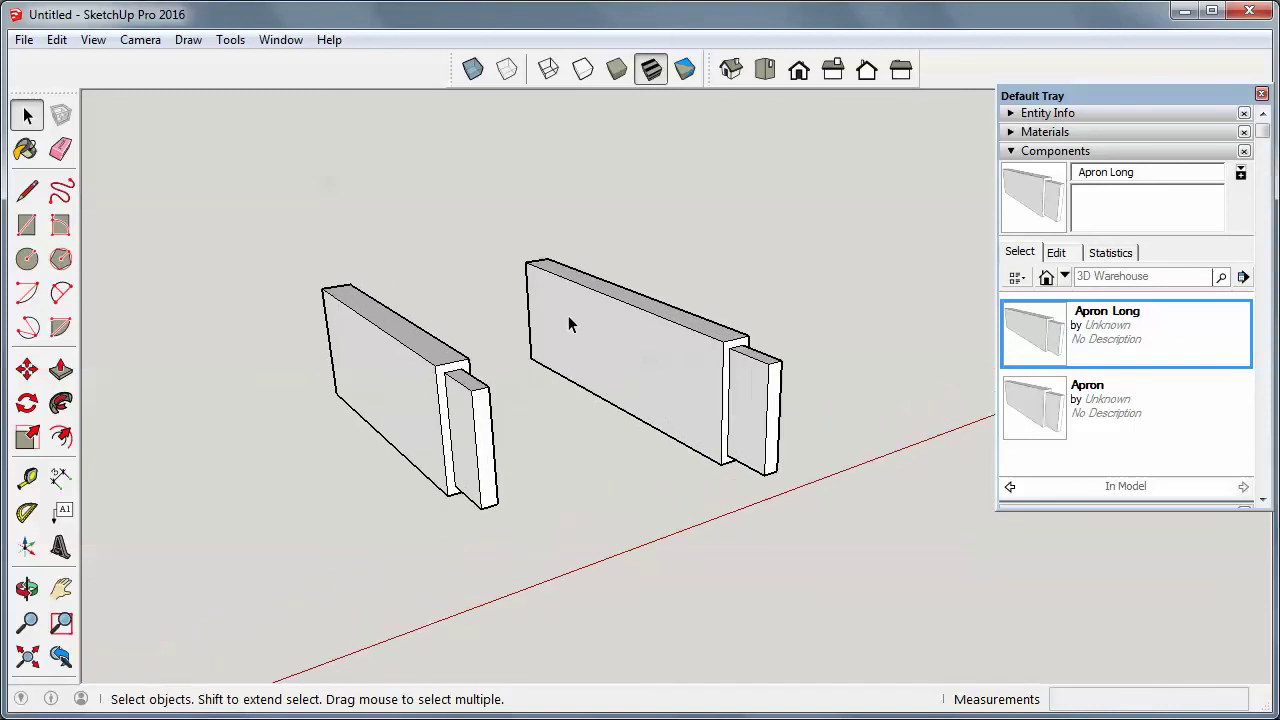